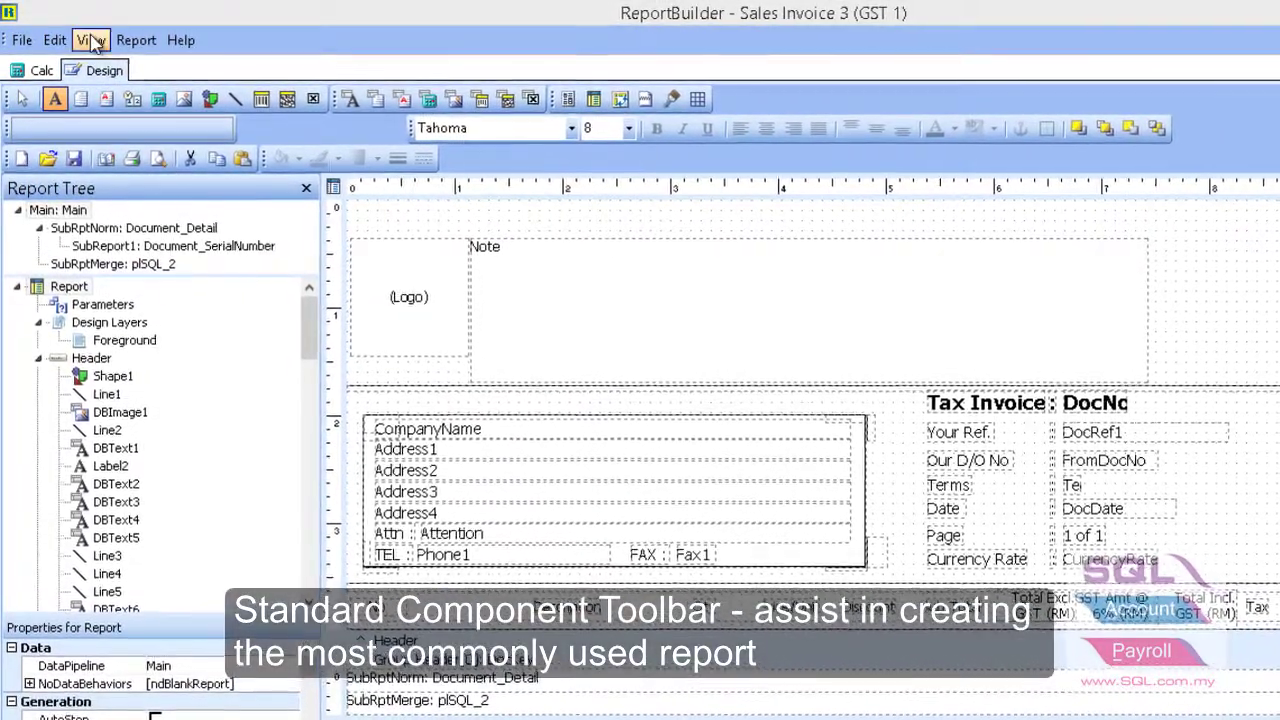
left_click(91, 40)
mouse_move(107, 66)
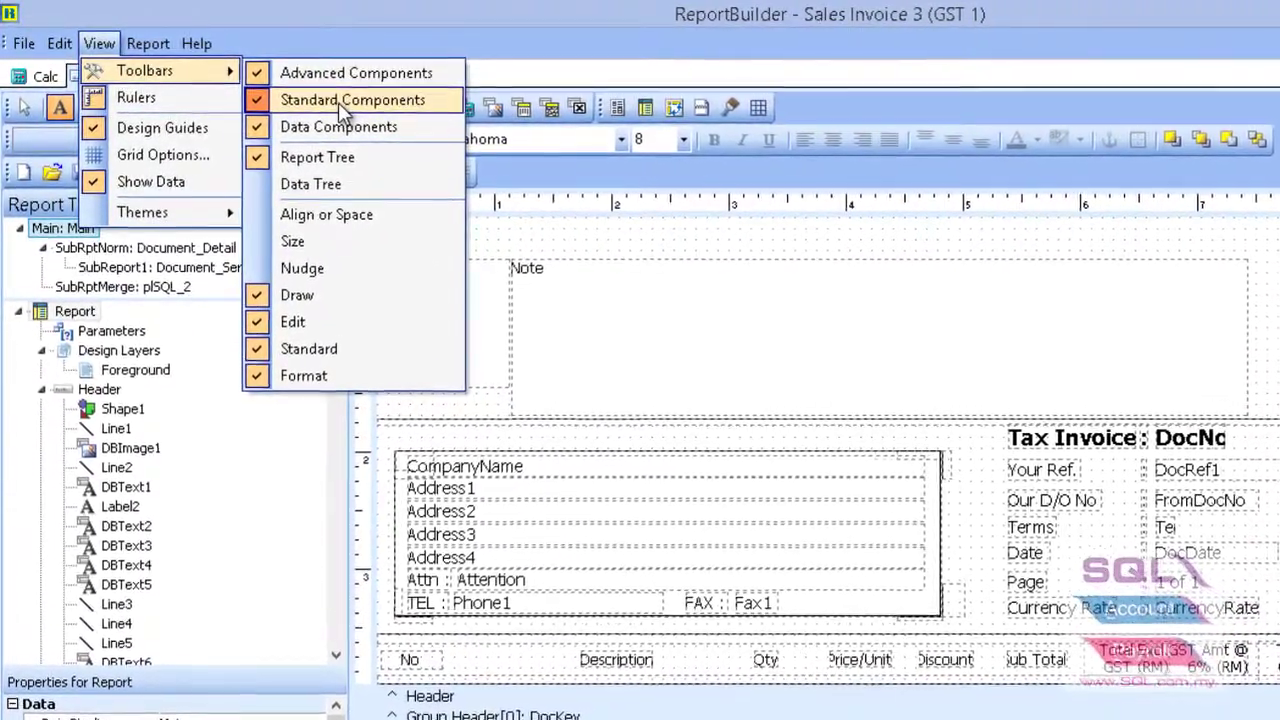
left_click(487, 64)
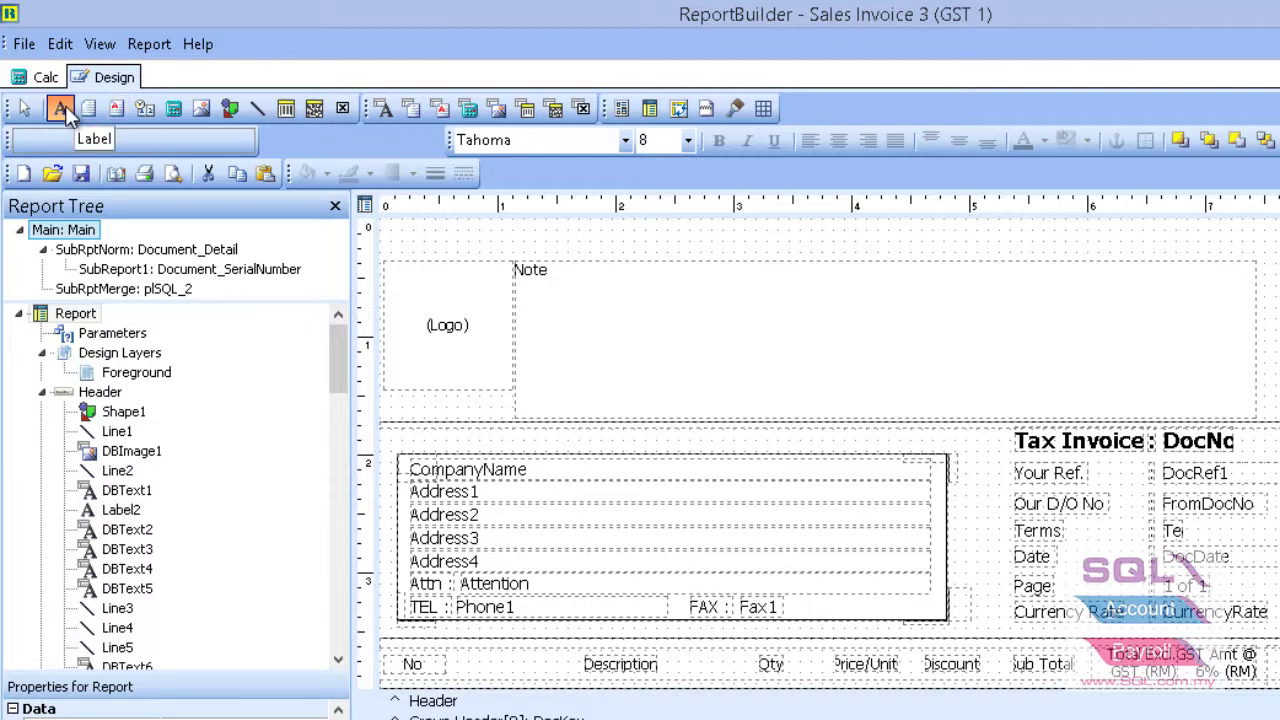
- Place a label just above the CompanyName box in the header and set its text to "Sent to :"
left_click(437, 443)
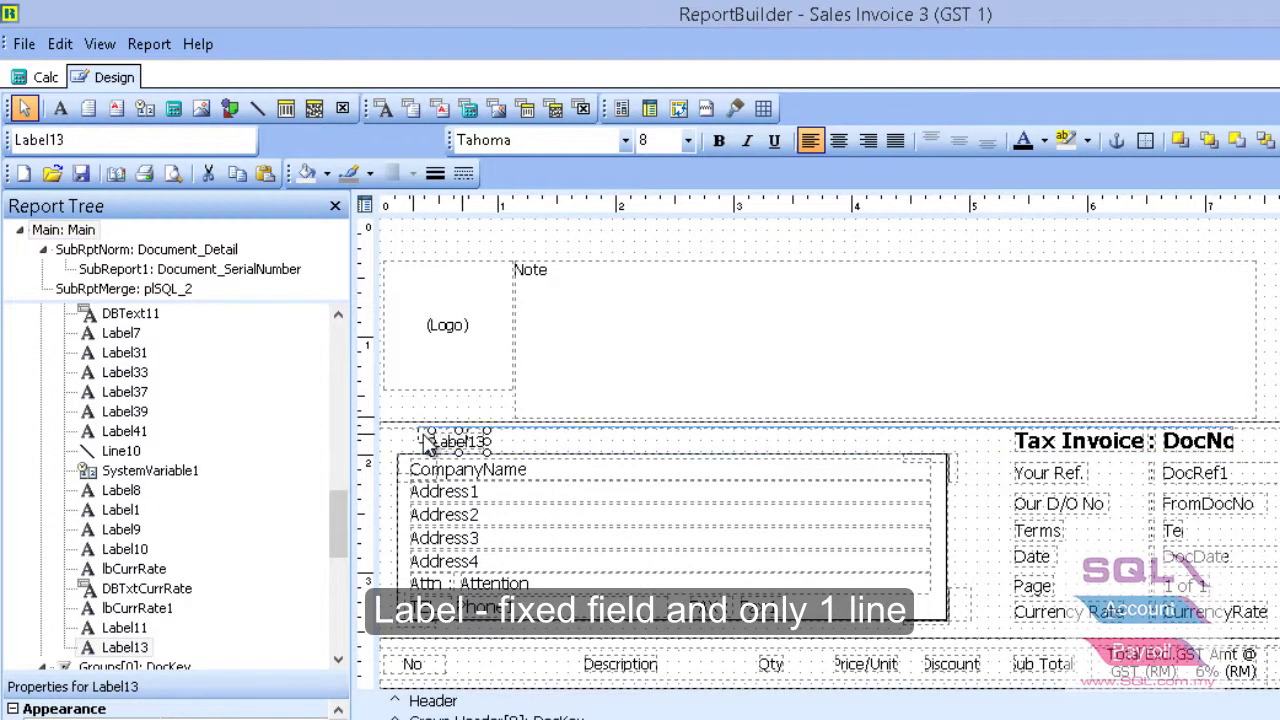
left_click_drag(427, 443, 412, 446)
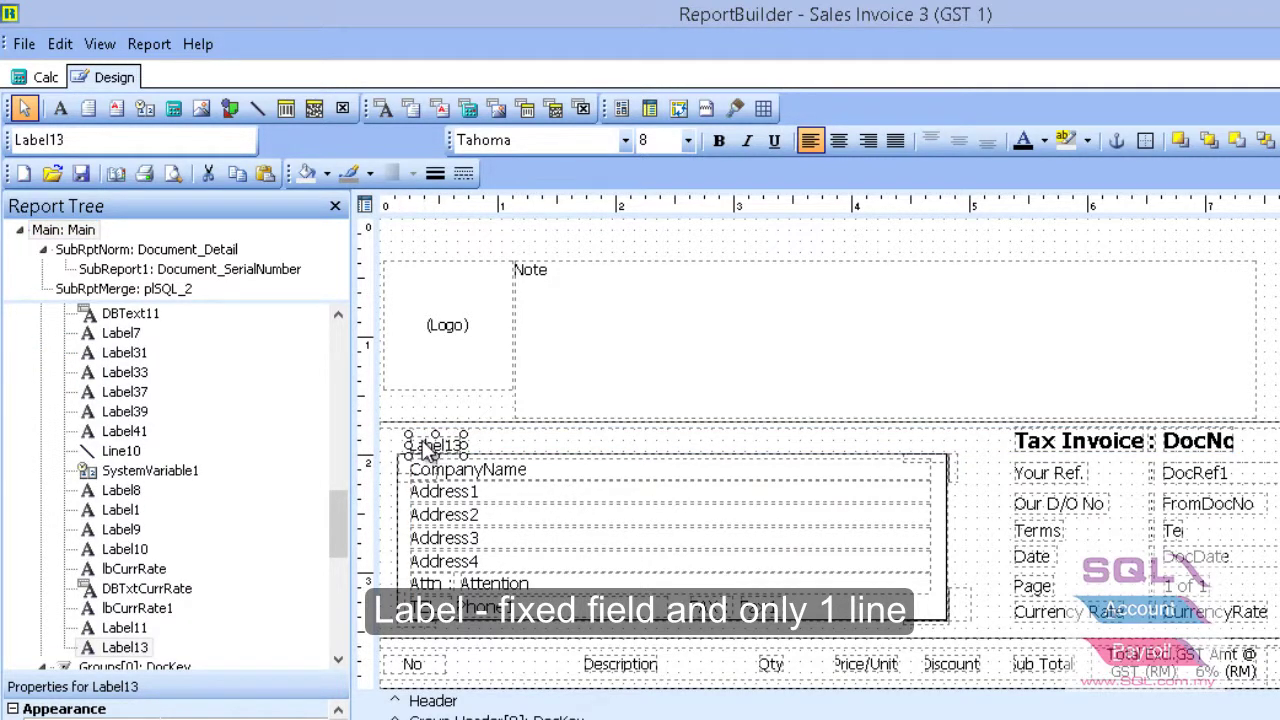
left_click(160, 137)
type("Sen")
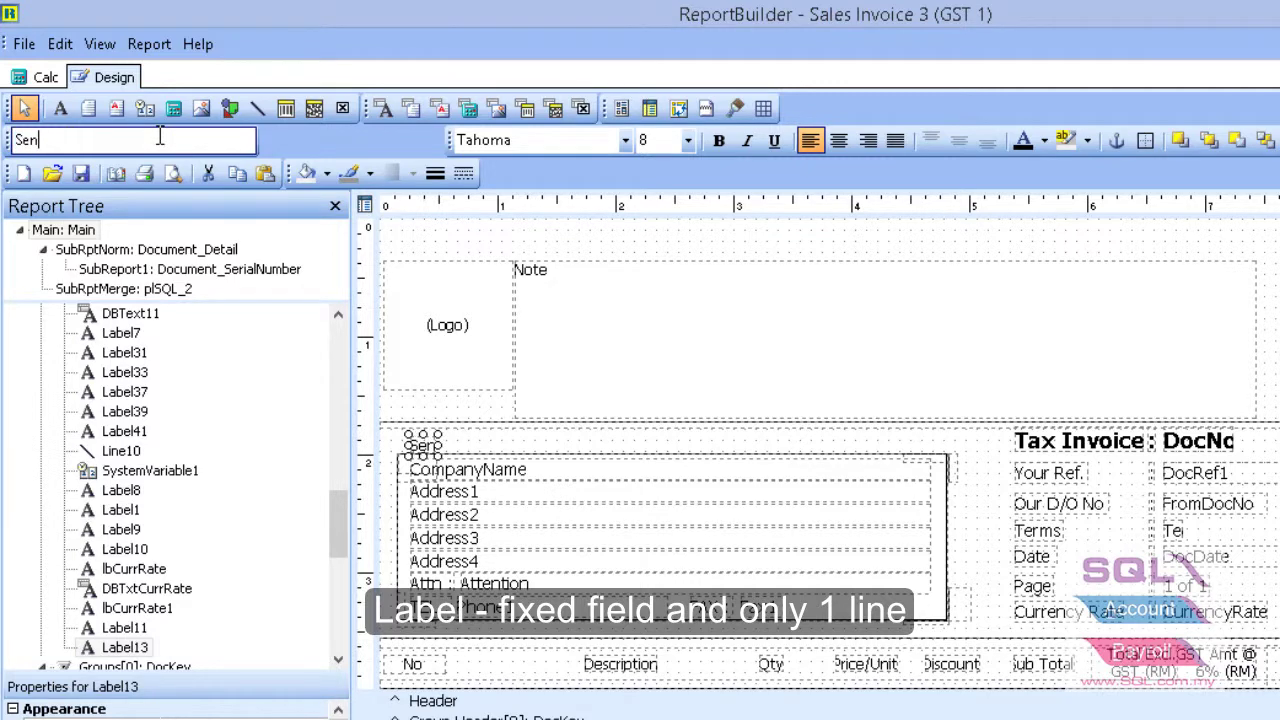
type("t to")
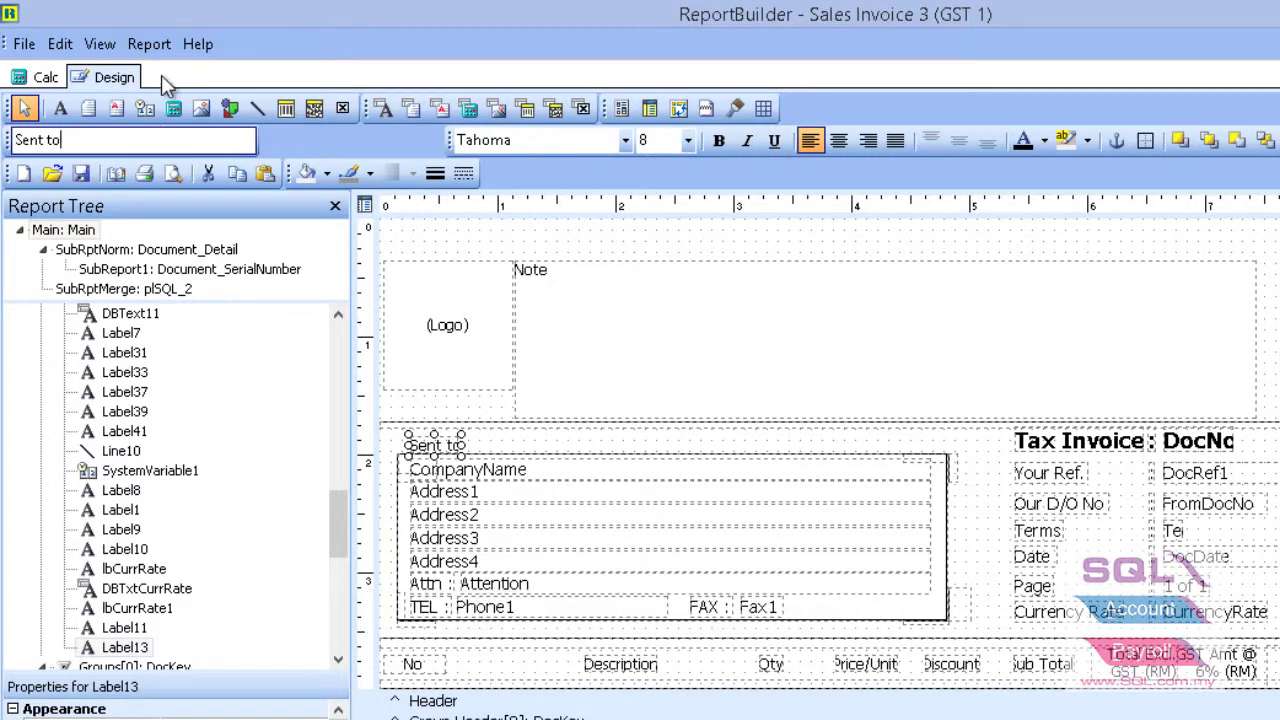
type(" :")
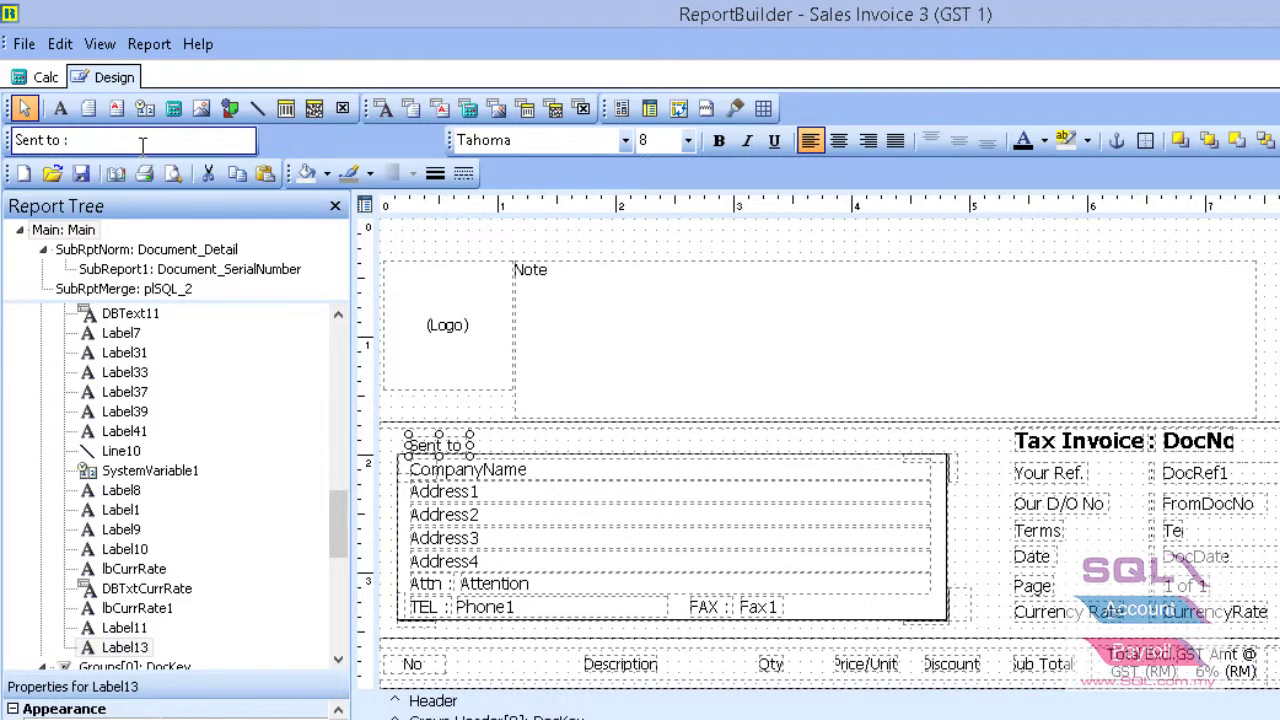
left_click(440, 450)
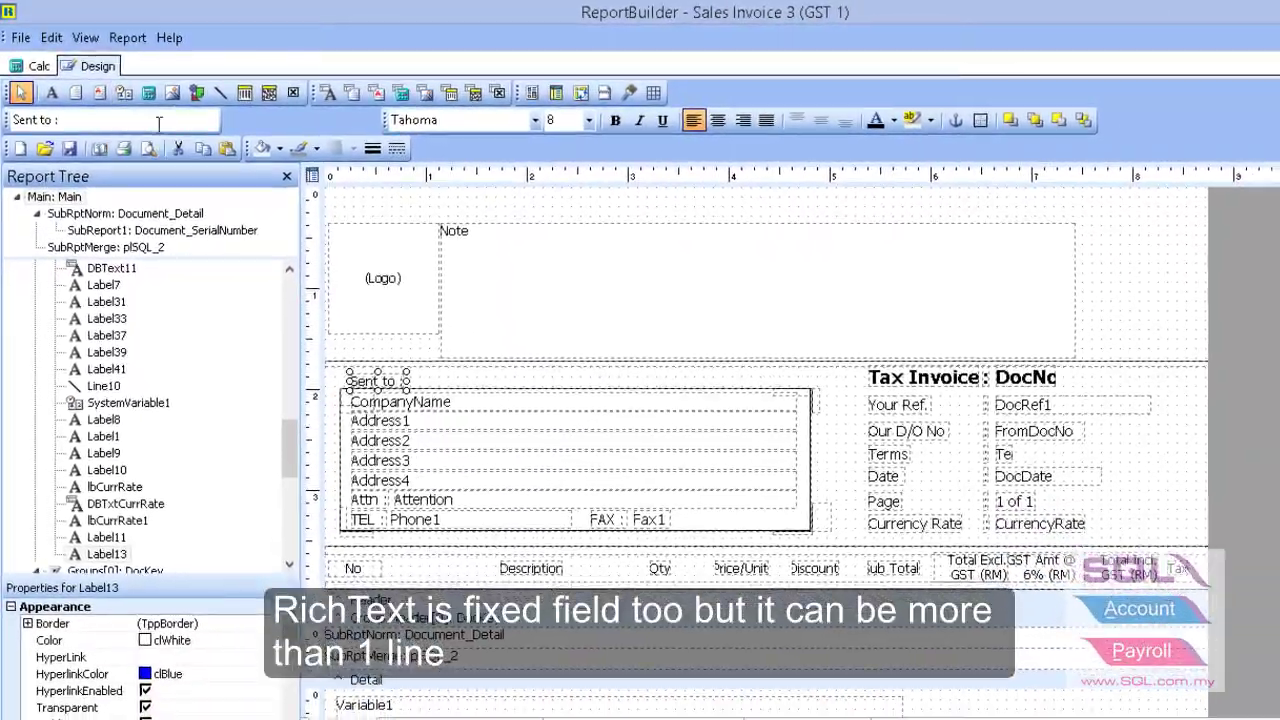
- Place a RichText component beside the second note line, about 1.93 wide and 0.93 high
left_click(99, 92)
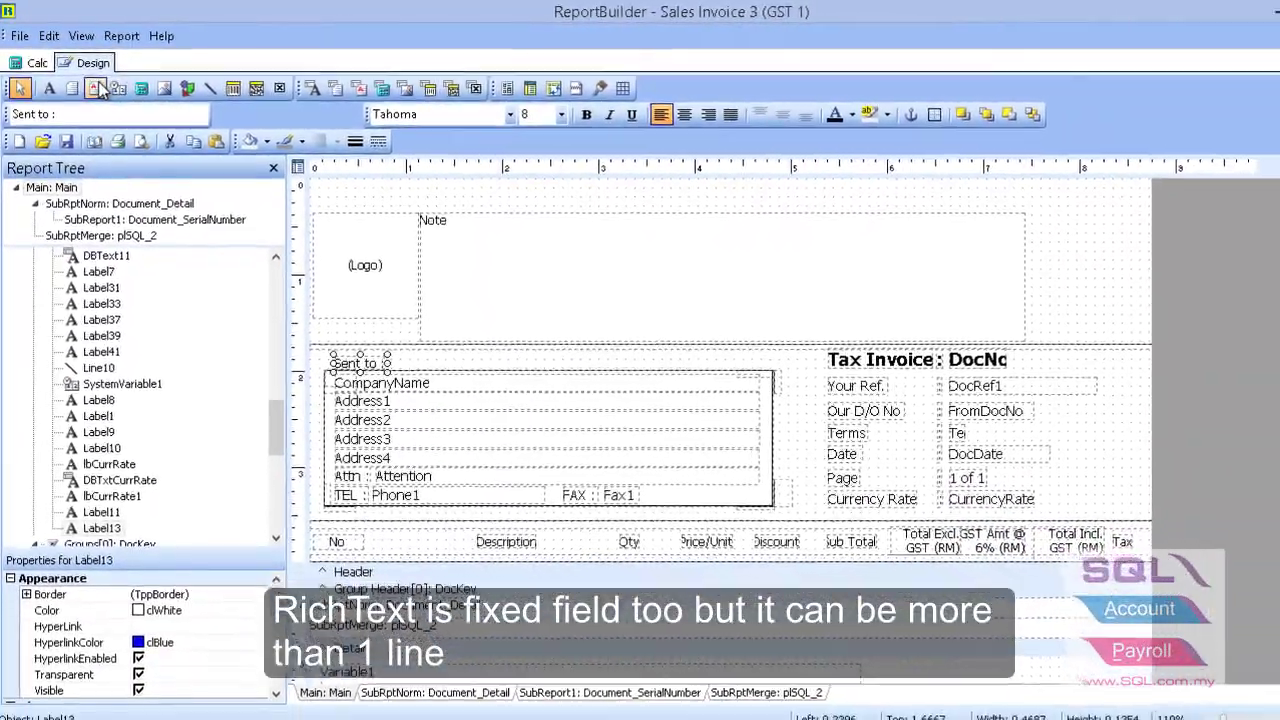
scroll(525, 333, "down", 5)
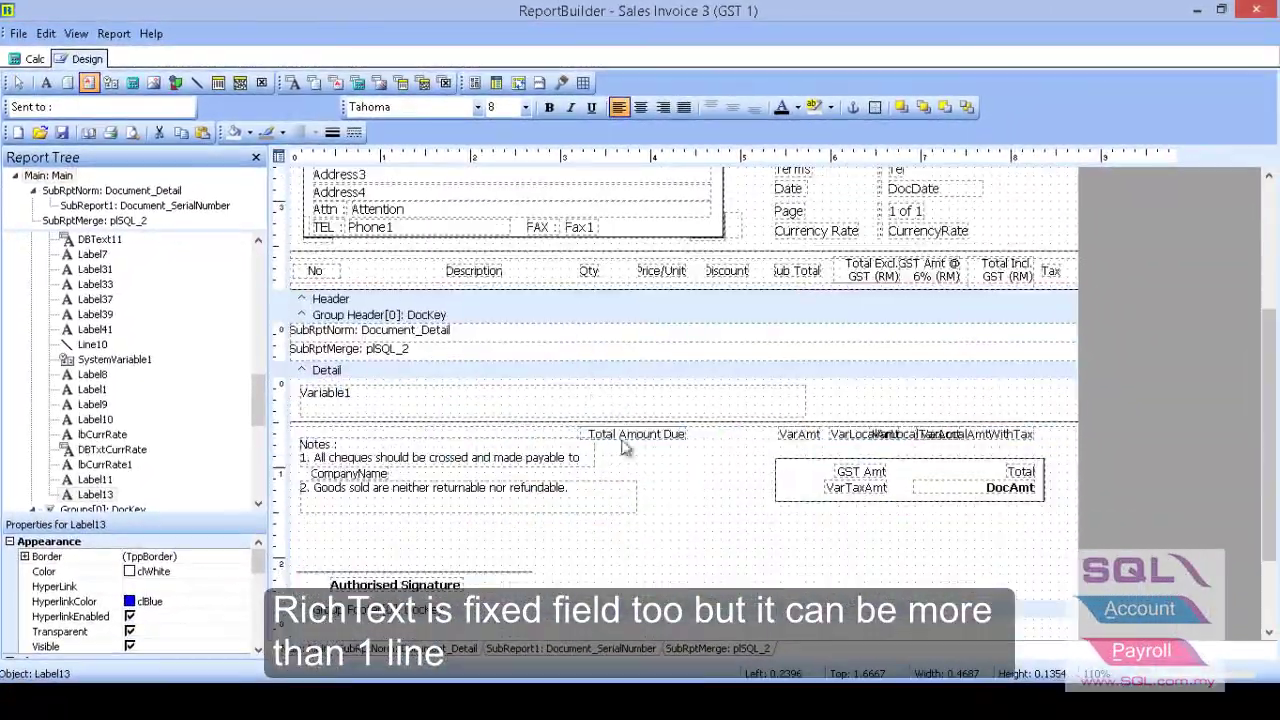
left_click(627, 484)
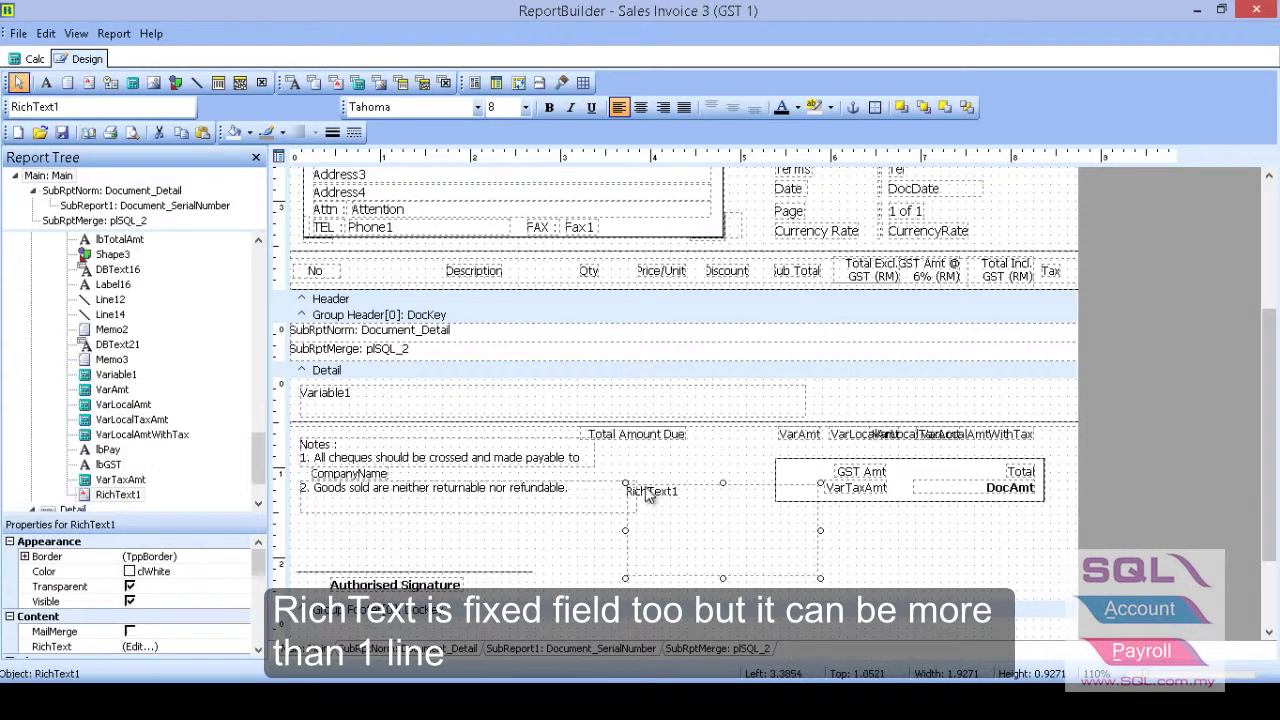
left_click_drag(670, 506, 640, 505)
- Edit the RichText component's content and enter the lines "feudfukdshufsd", "fdsjfjkdsf", "sdfjdshfd" and "fdshfjd"
right_click(638, 505)
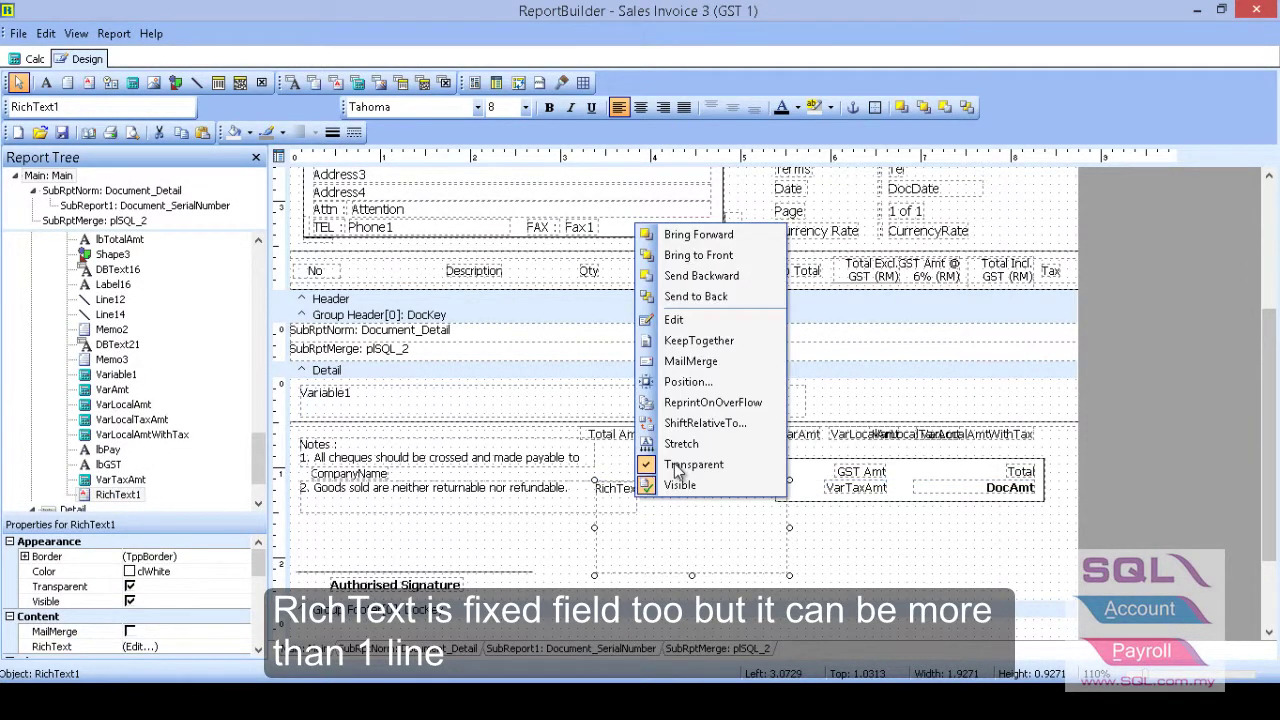
left_click(676, 320)
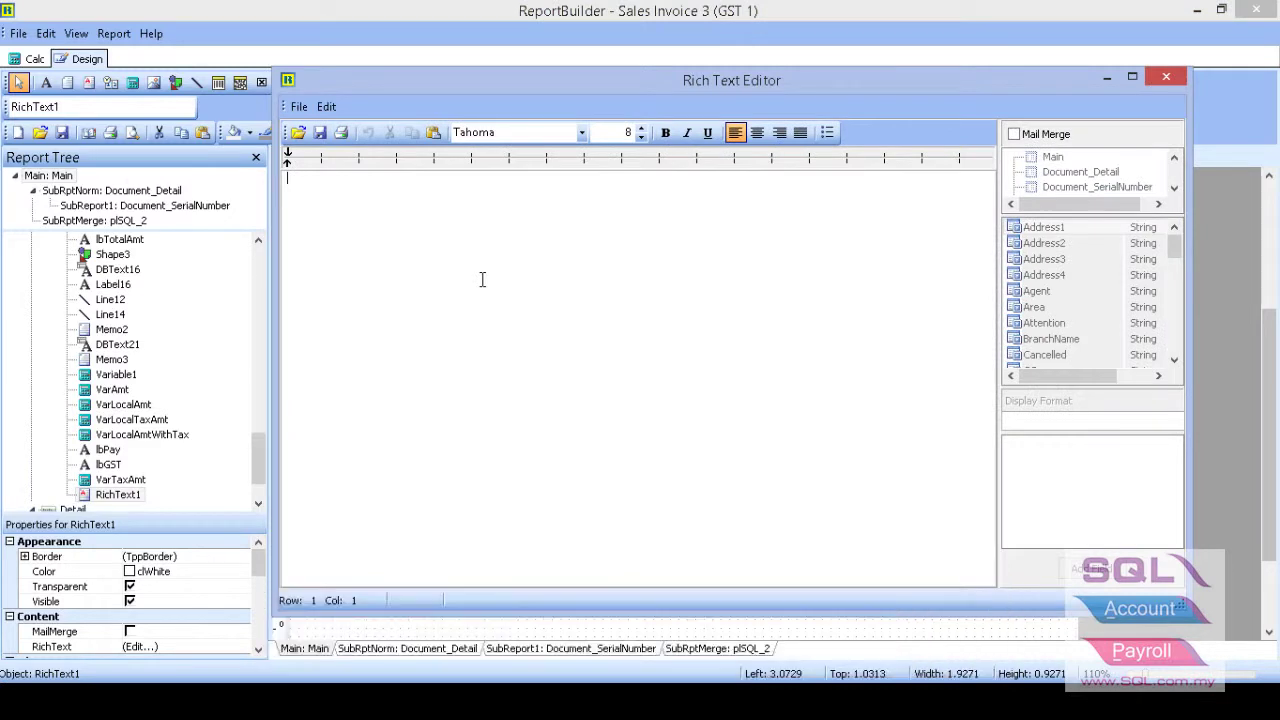
type("feudfukdshufsd")
key("Return")
type("fdsjfjkdsf sdf")
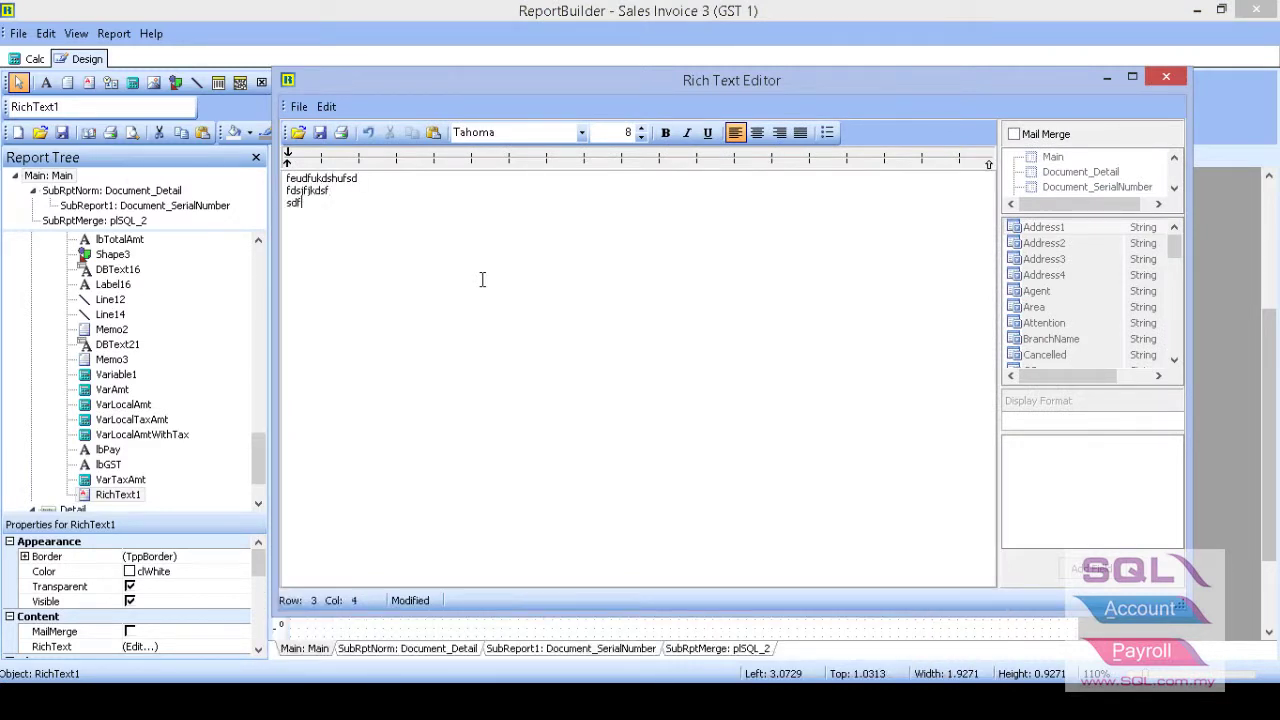
type("jdshfd")
key("Return")
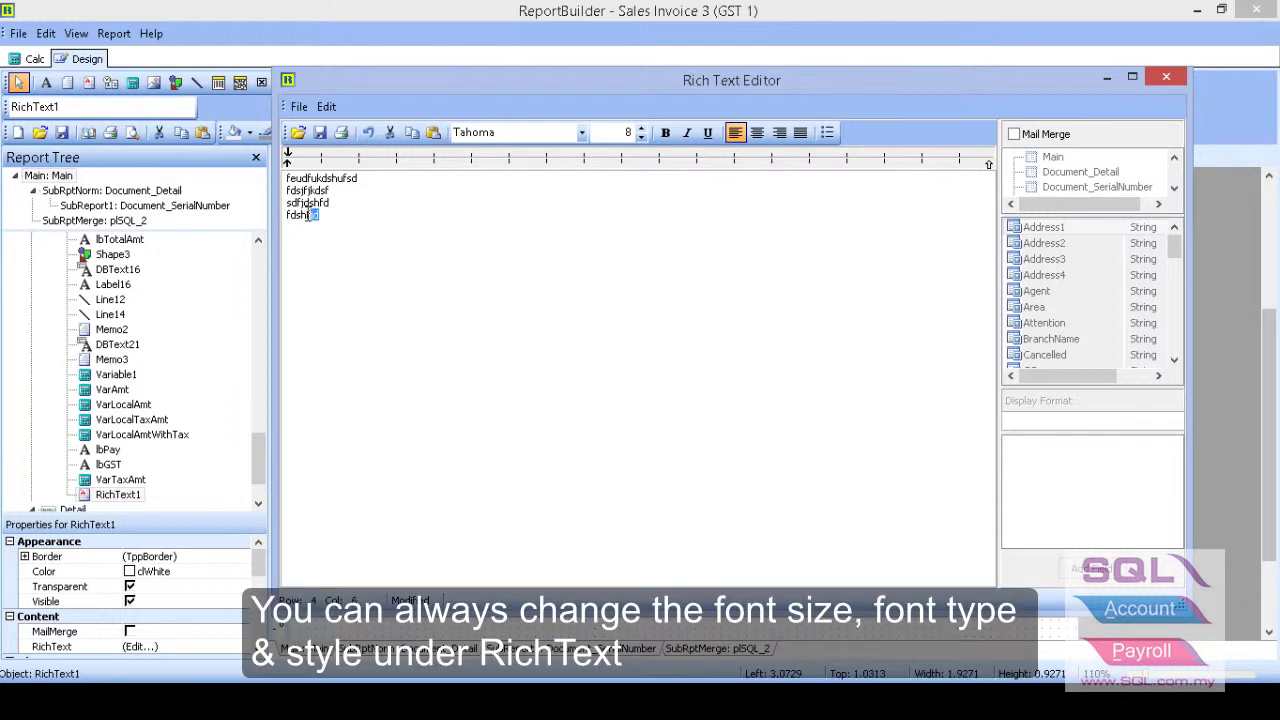
- Make the last line "fdshfjd" bold and underlined without italic, and save the rich text changes
left_click_drag(320, 216, 284, 216)
left_click(665, 137)
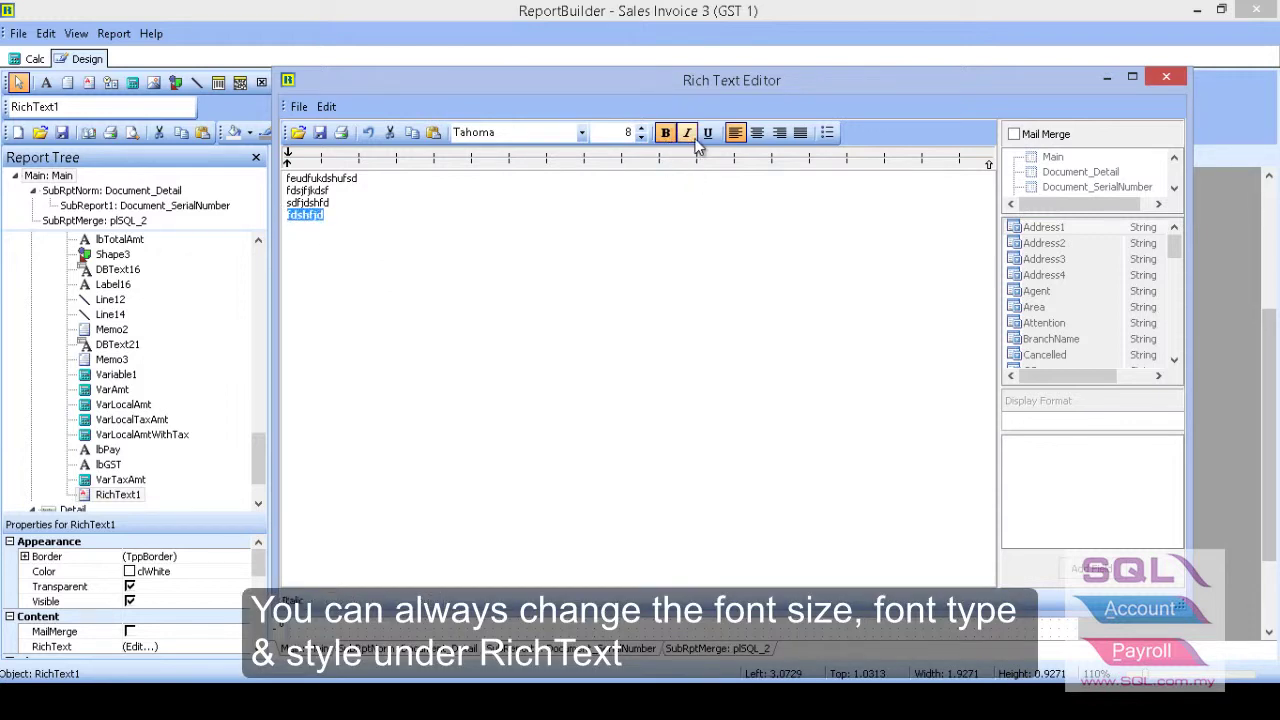
left_click(687, 137)
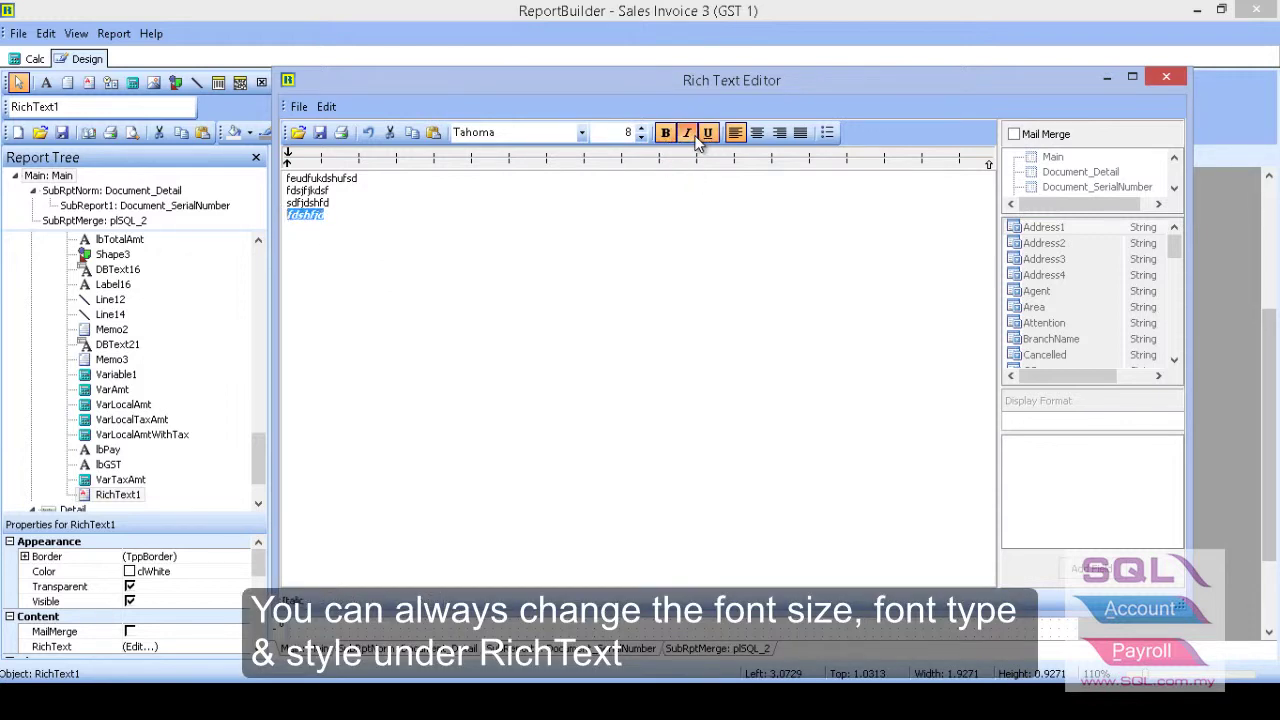
left_click(690, 137)
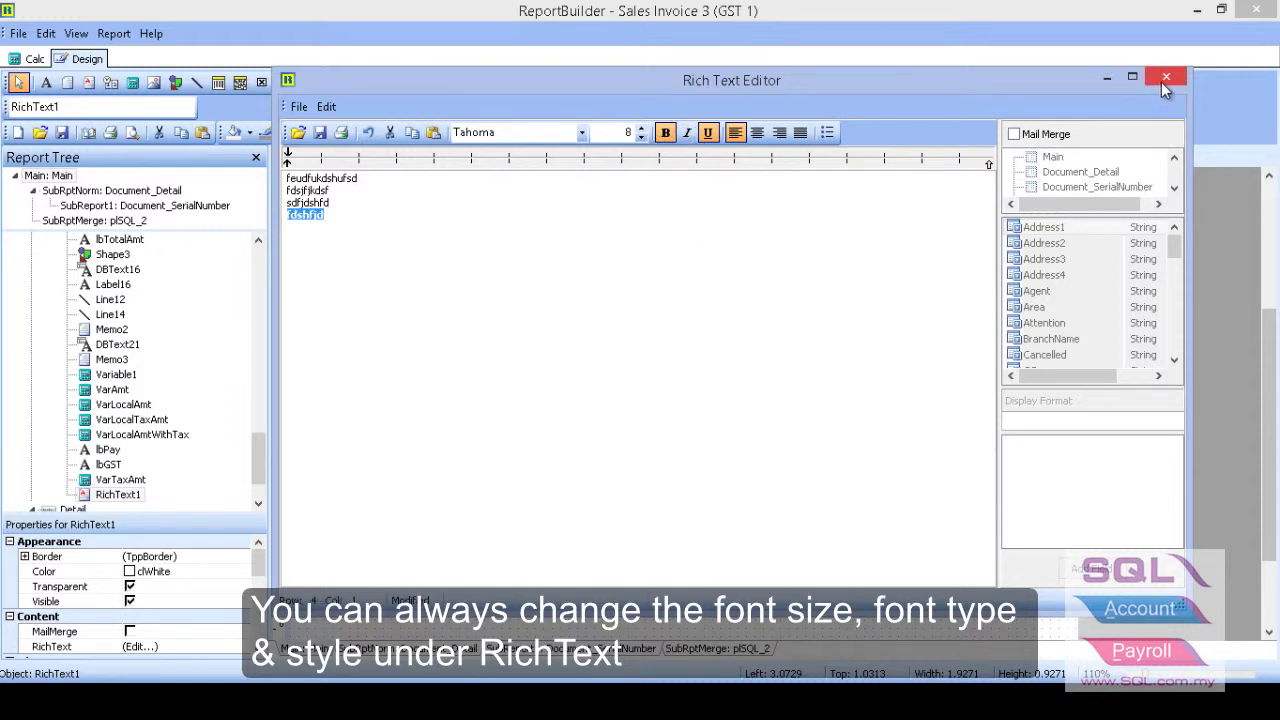
left_click(1165, 80)
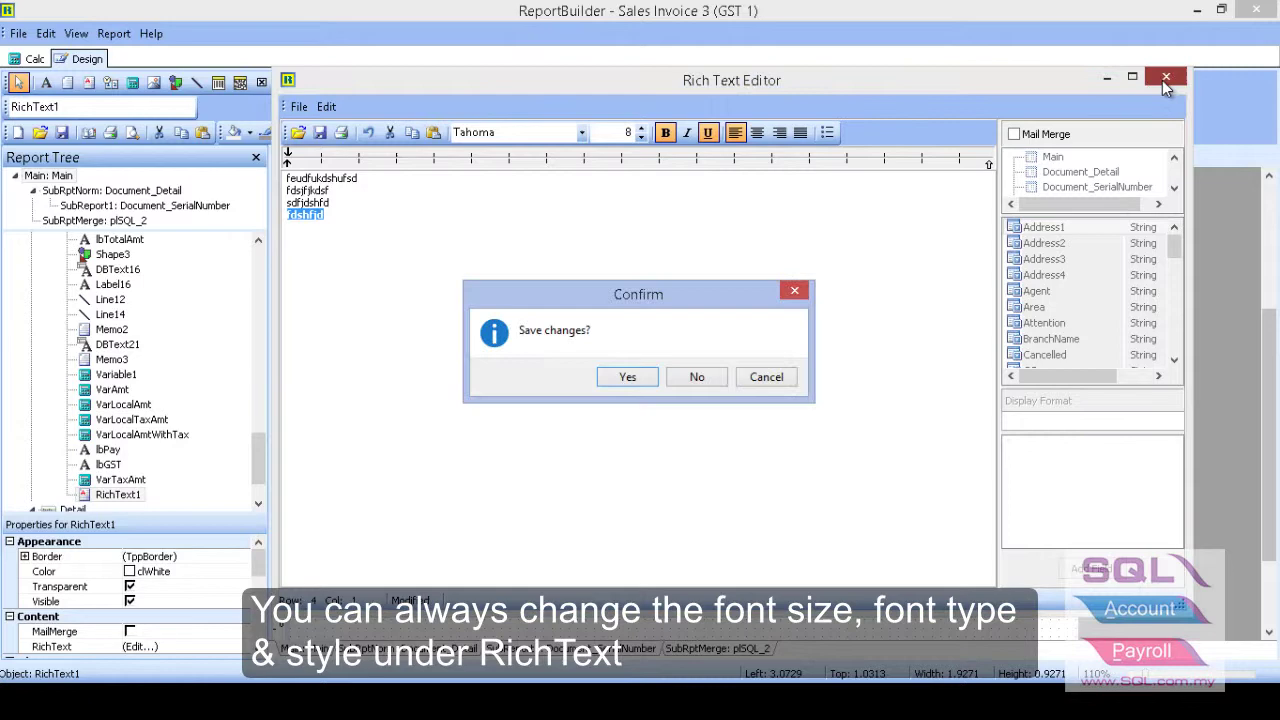
left_click(626, 380)
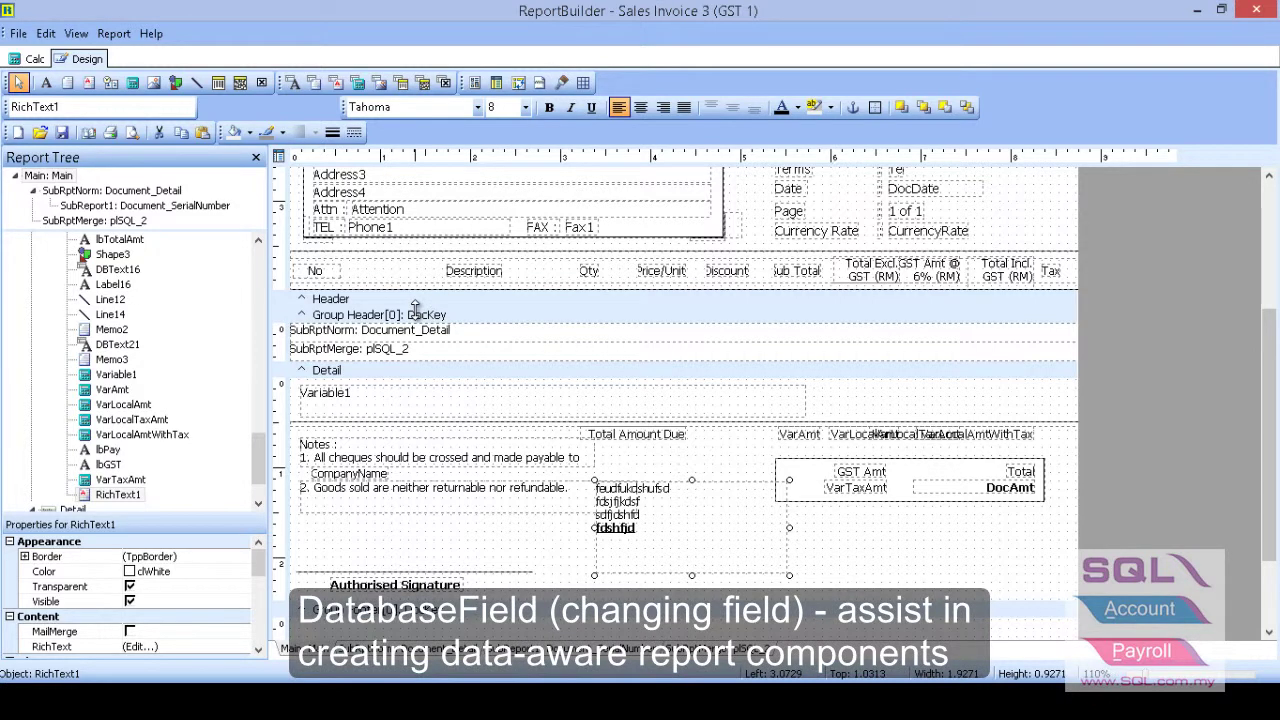
- Add a DBText field and position it beside the CurrencyRate field in the header
scroll(415, 305, "up", 3)
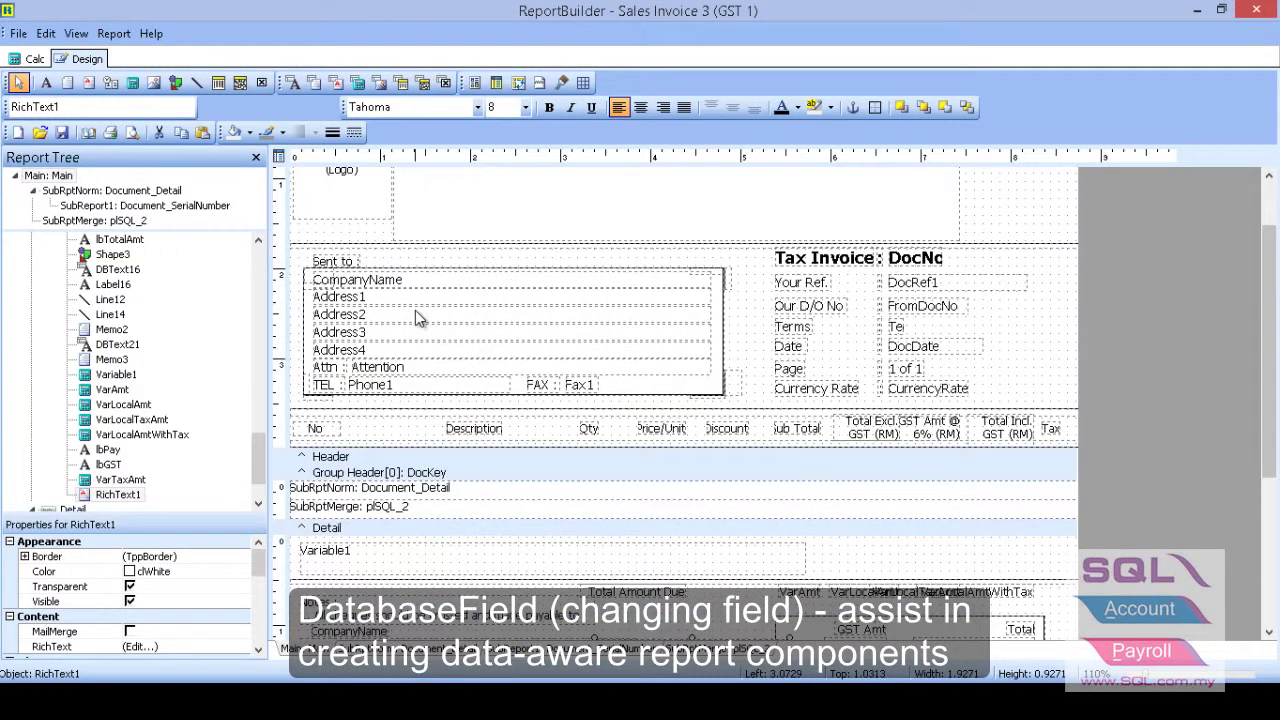
left_click(420, 288)
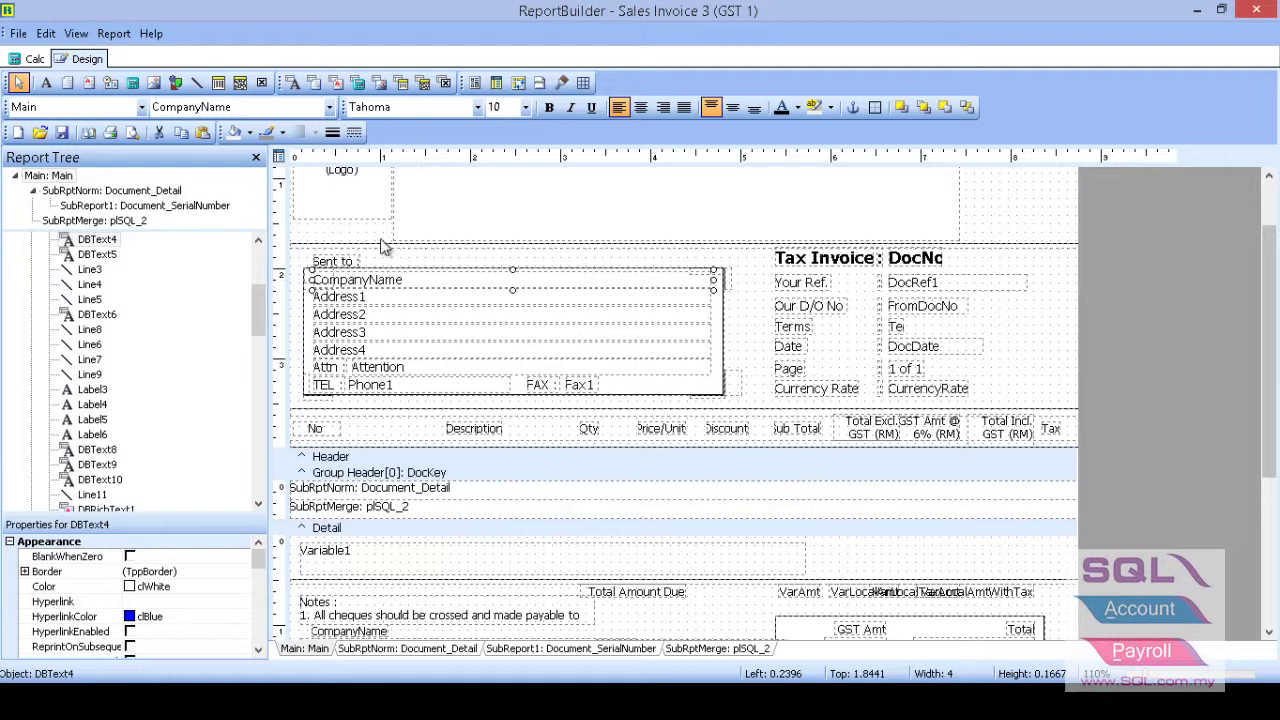
left_click(296, 87)
scroll(769, 390, "down", 3)
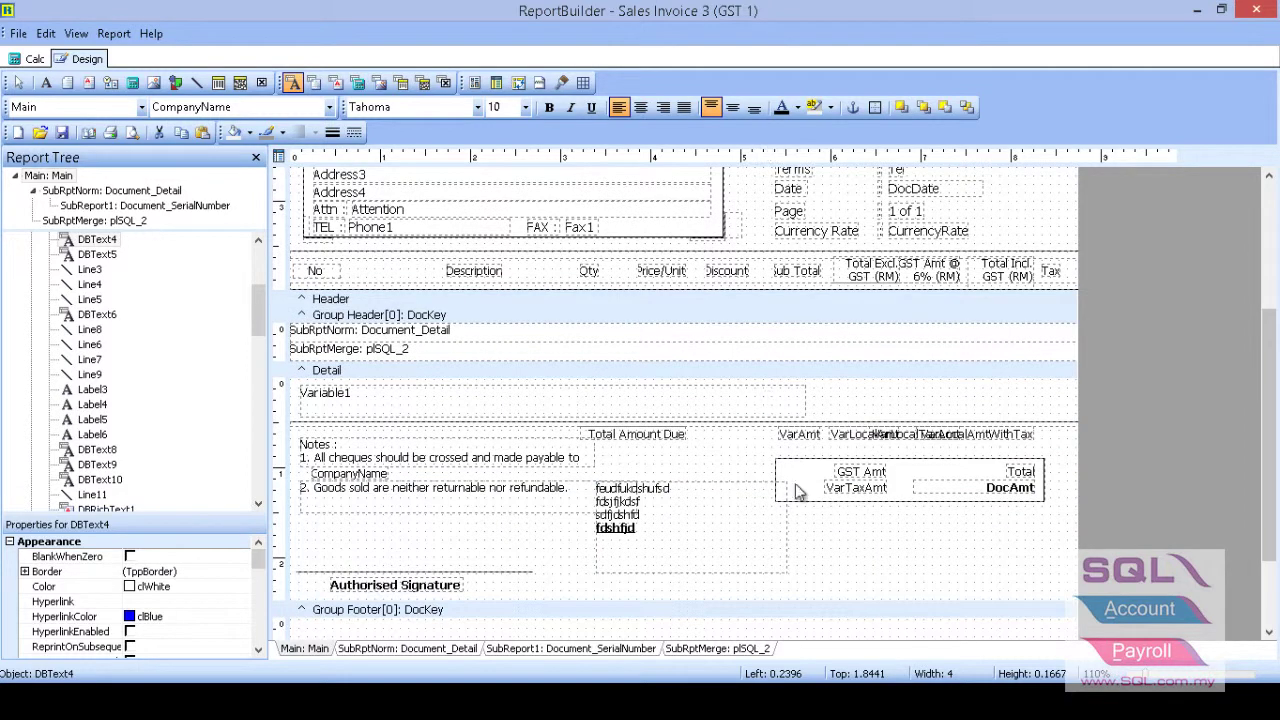
left_click(812, 520)
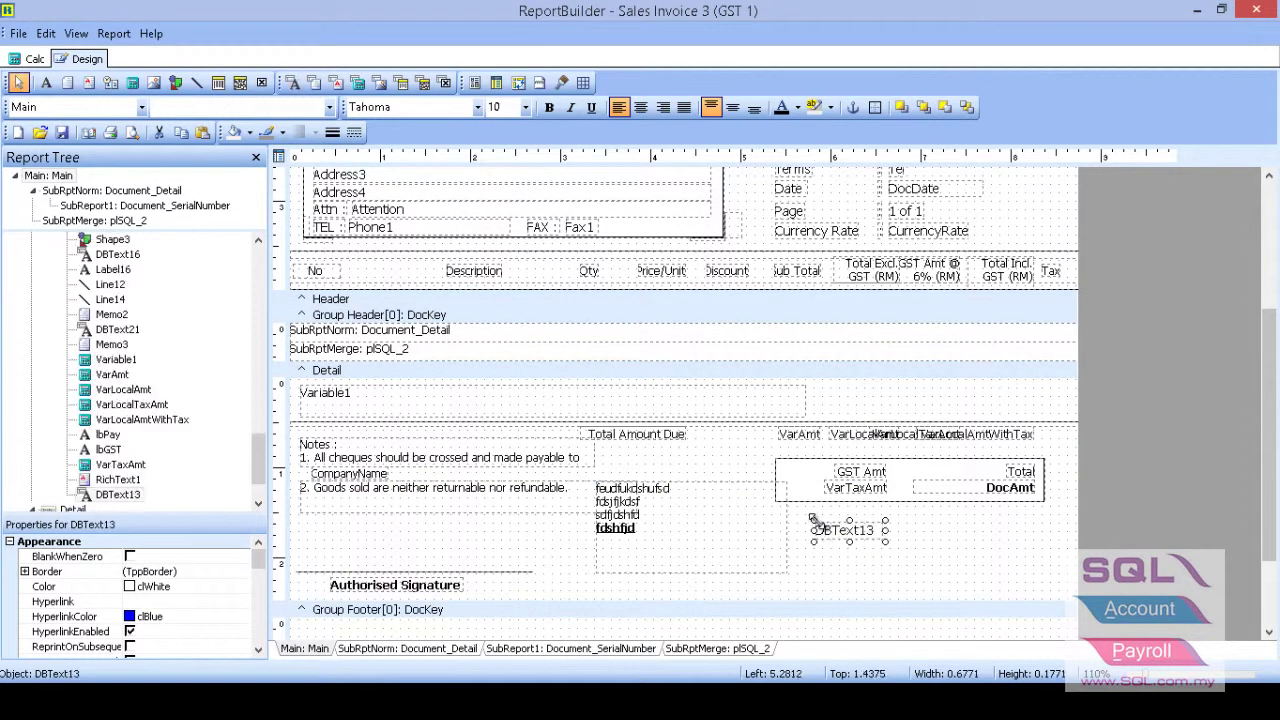
left_click_drag(980, 270, 1006, 234)
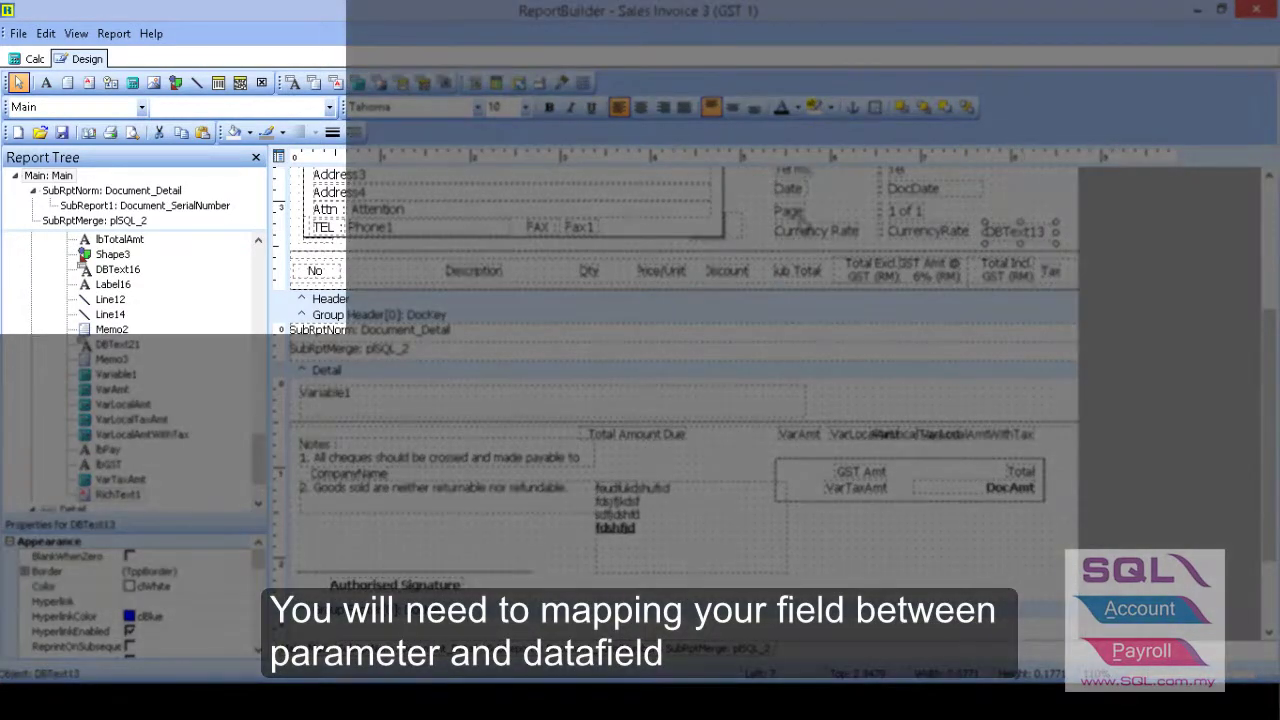
- Map the new DBText field to the Agent data field of the Main pipeline
left_click(141, 107)
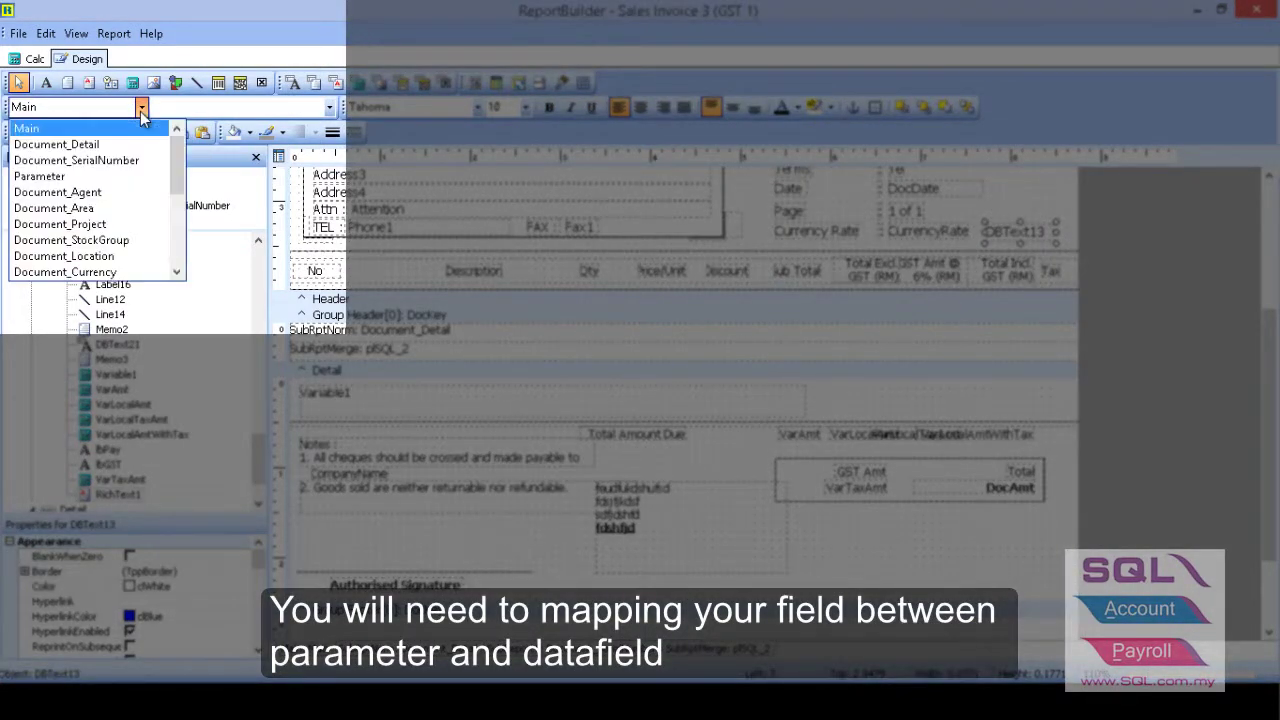
mouse_move(179, 150)
left_mouse_down()
mouse_move(178, 194)
mouse_move(178, 146)
left_mouse_up()
left_click(329, 107)
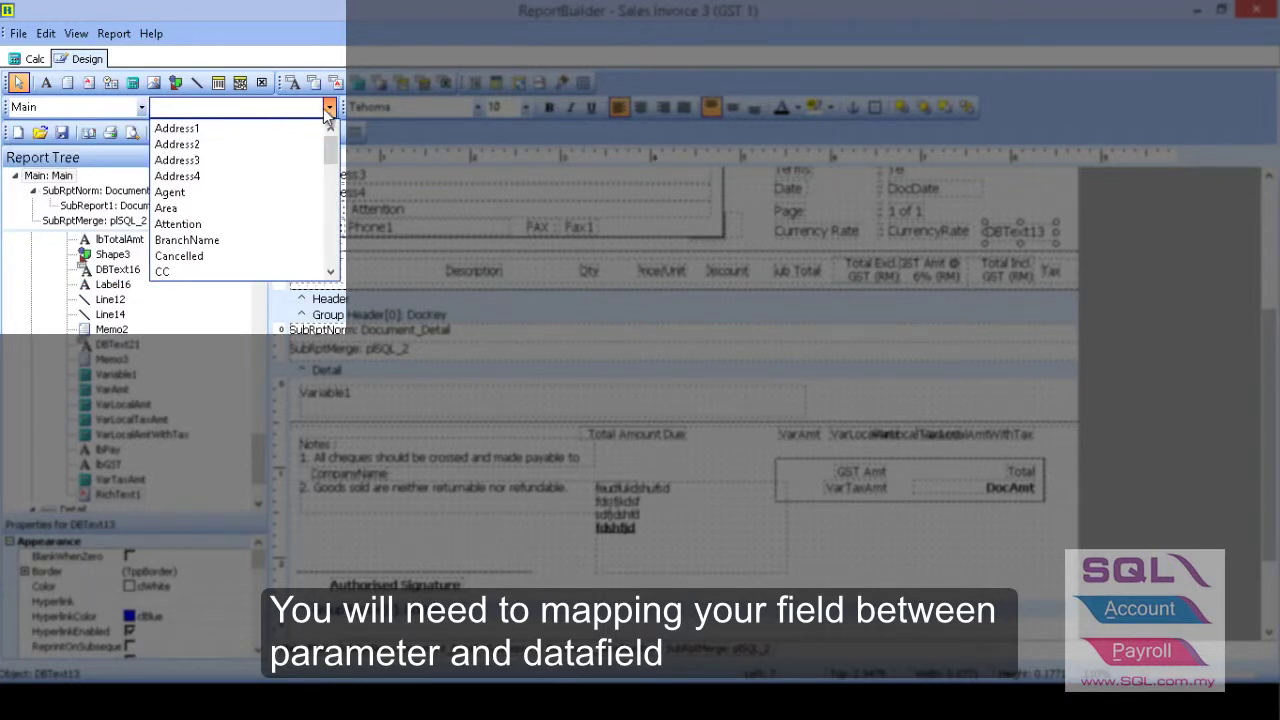
left_click(261, 199)
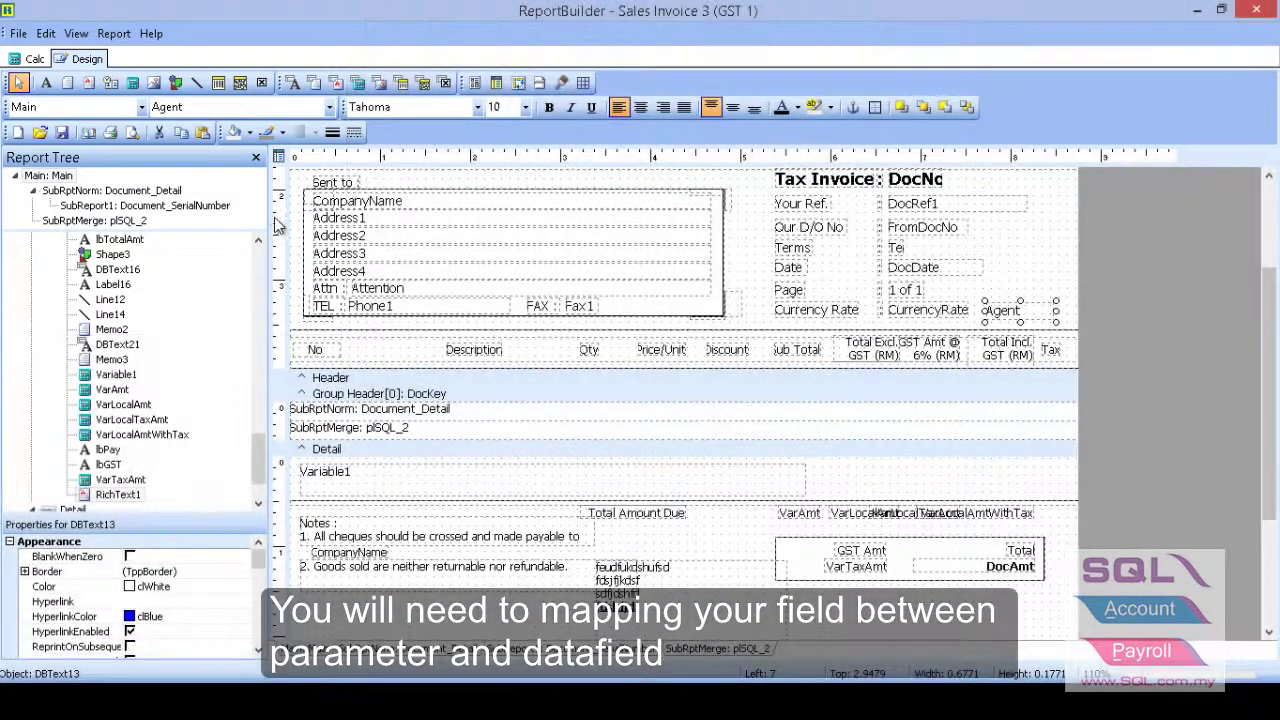
- Place a DBRichText component between the rich text block and the totals box, and map it to the Main pipeline's Note field
scroll(318, 250, "down", 3)
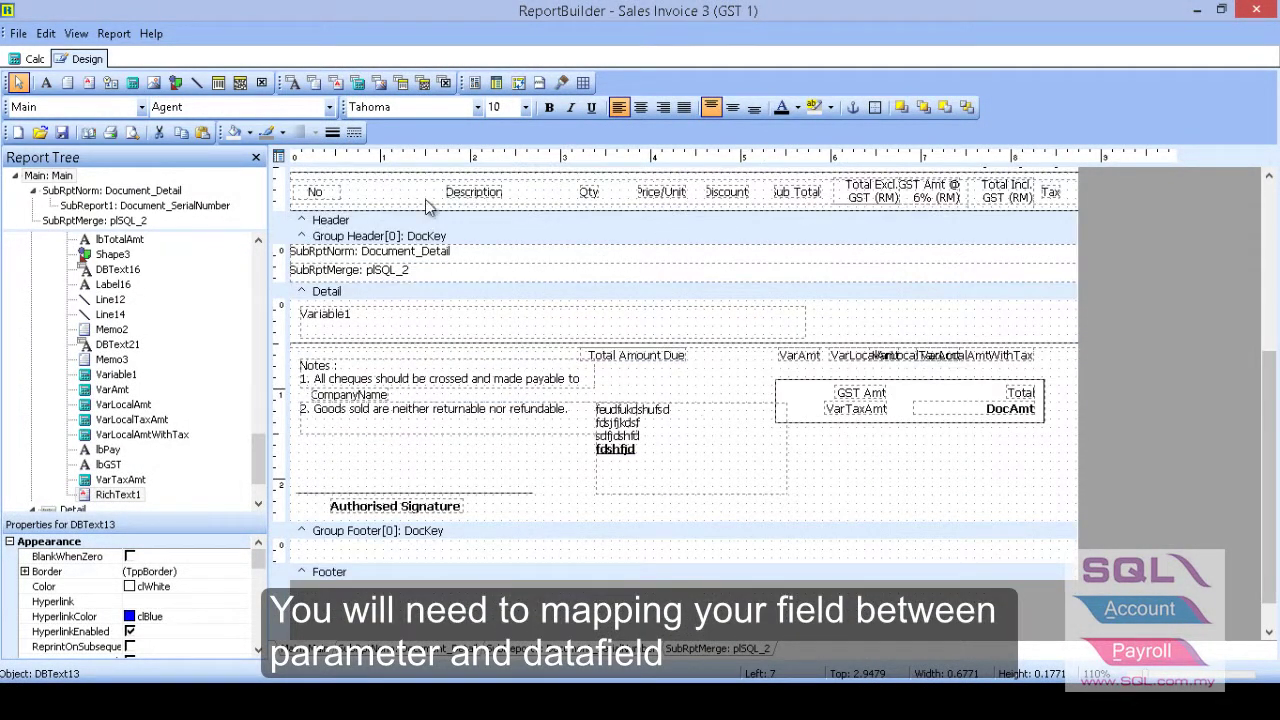
left_click(337, 83)
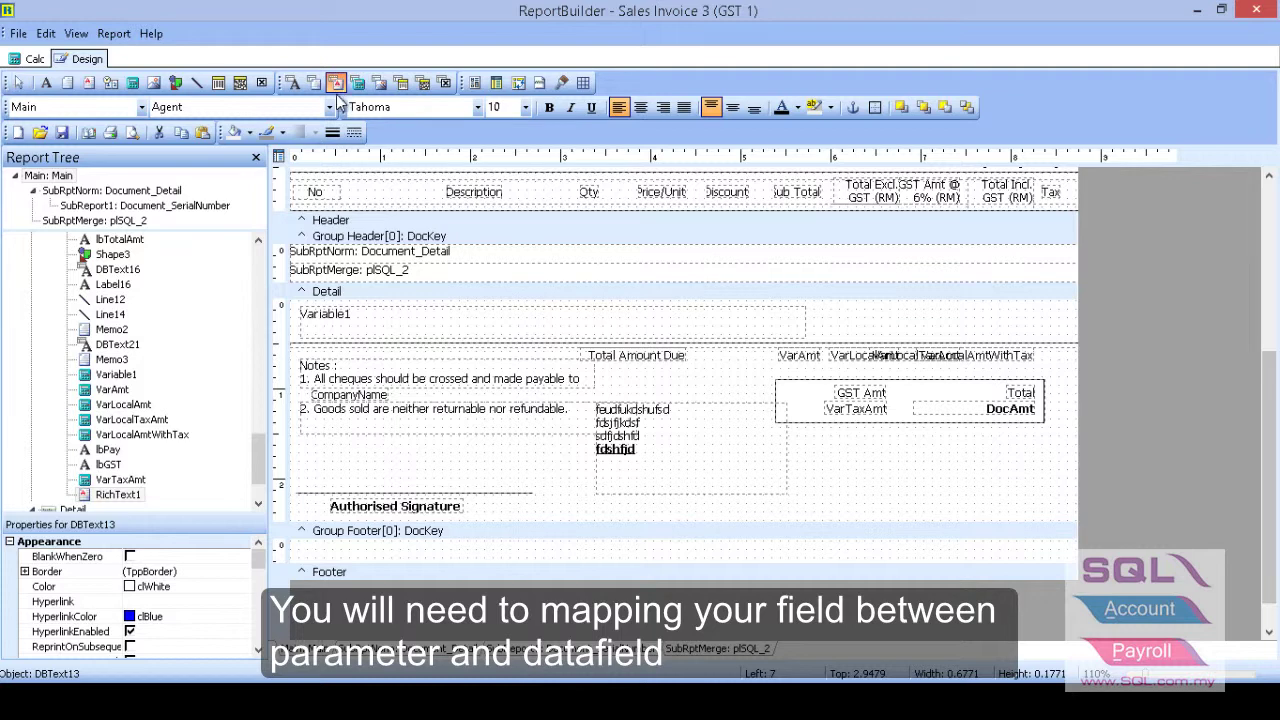
left_click(682, 440)
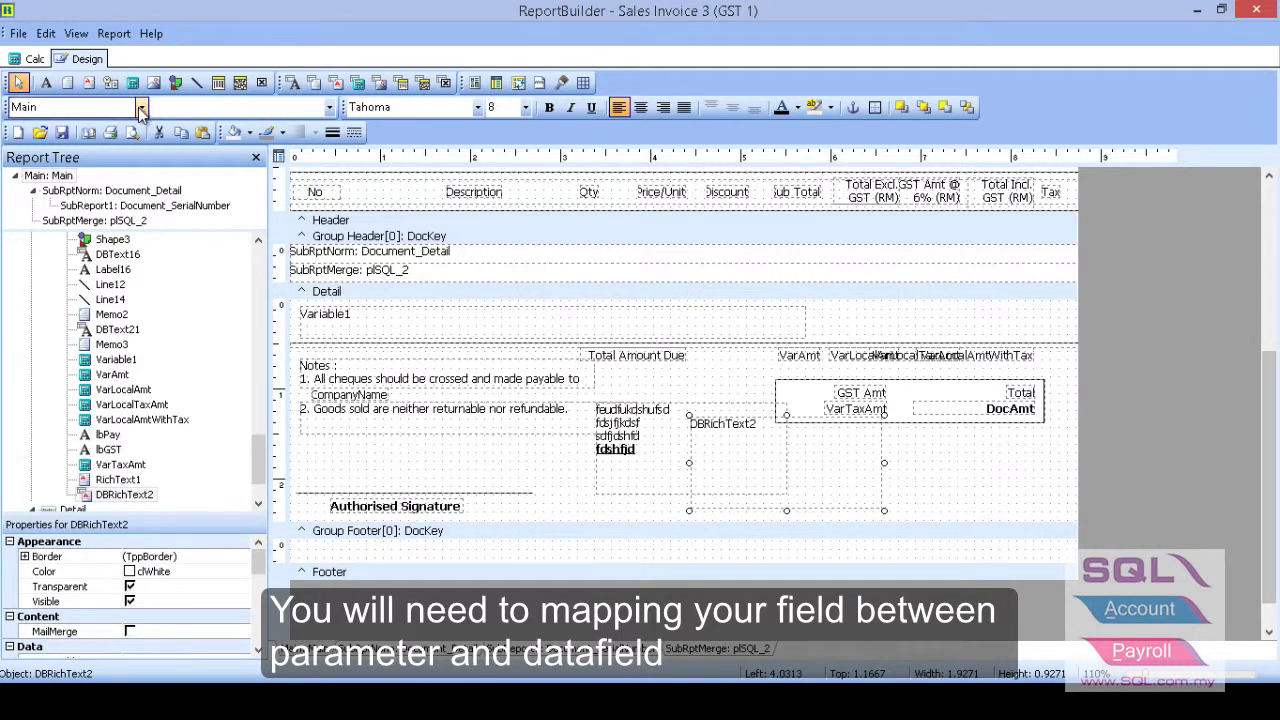
left_click(329, 107)
left_click_drag(336, 136, 334, 235)
left_click(254, 229)
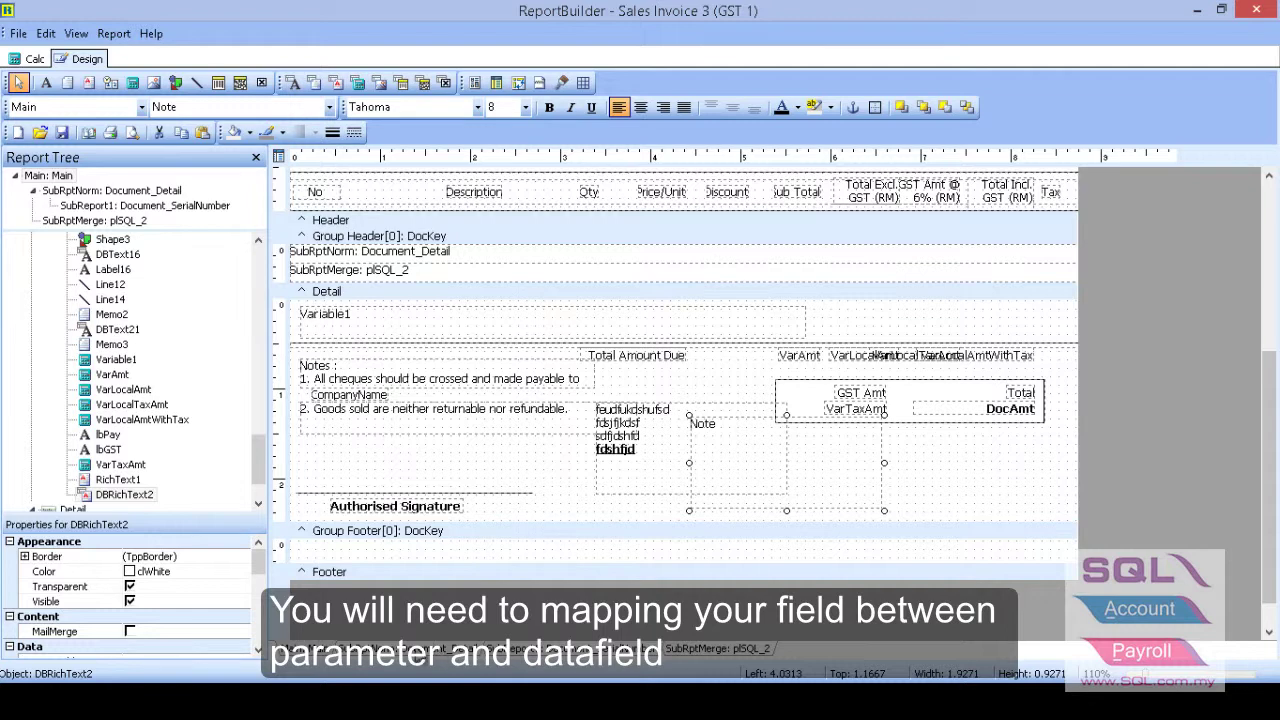
- In the SubRptNorm: Document_Detail subreport, set the Description3 rich text field's data pipeline to Document_Detail
left_click(380, 648)
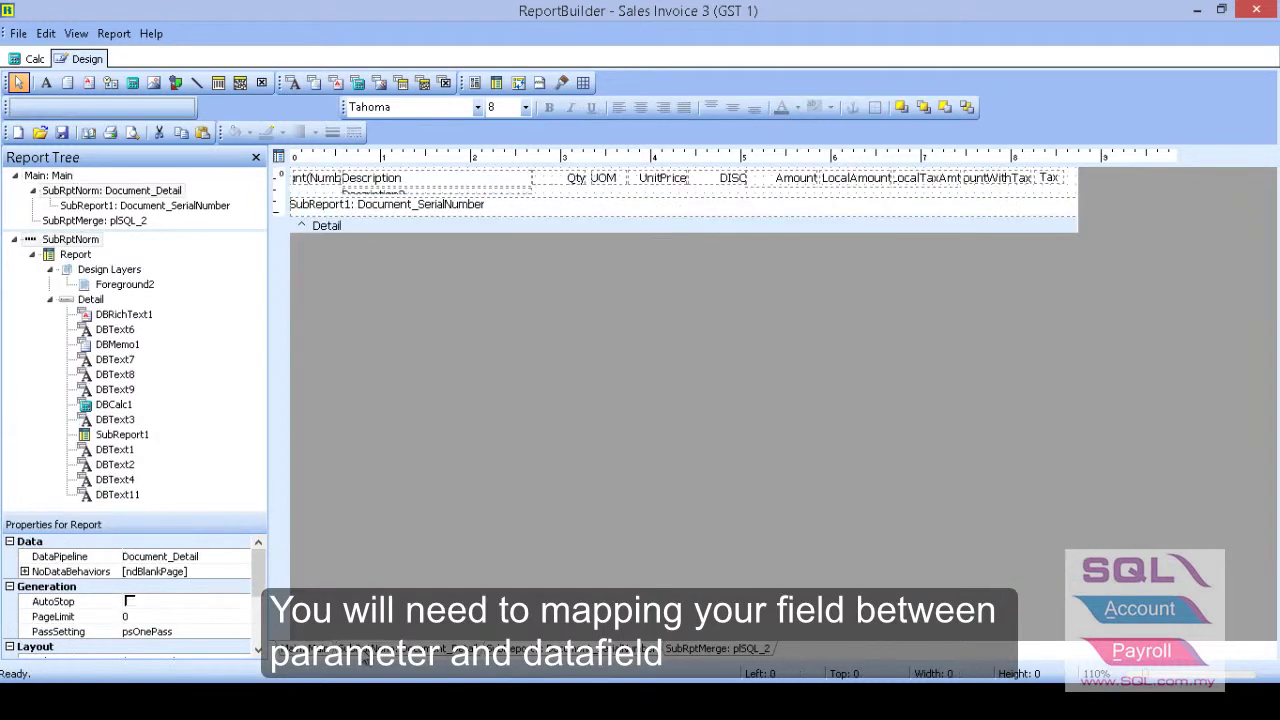
left_click(474, 195)
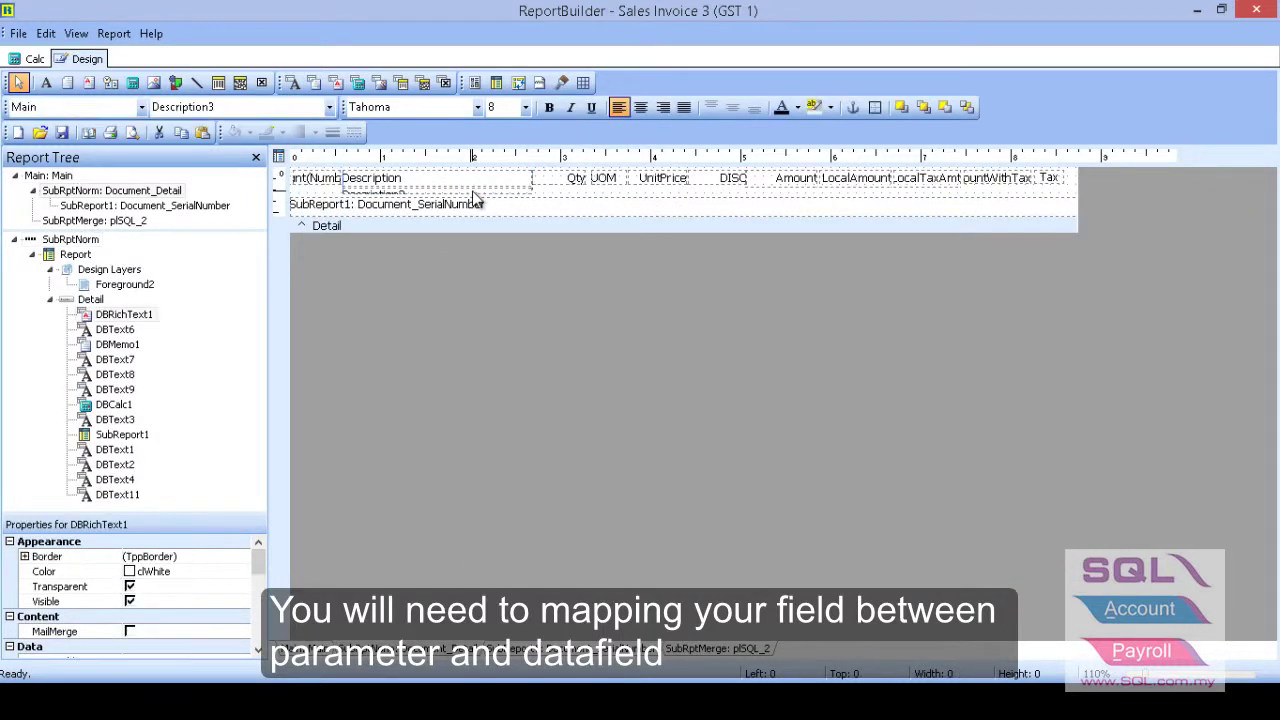
left_click(142, 107)
left_click(128, 141)
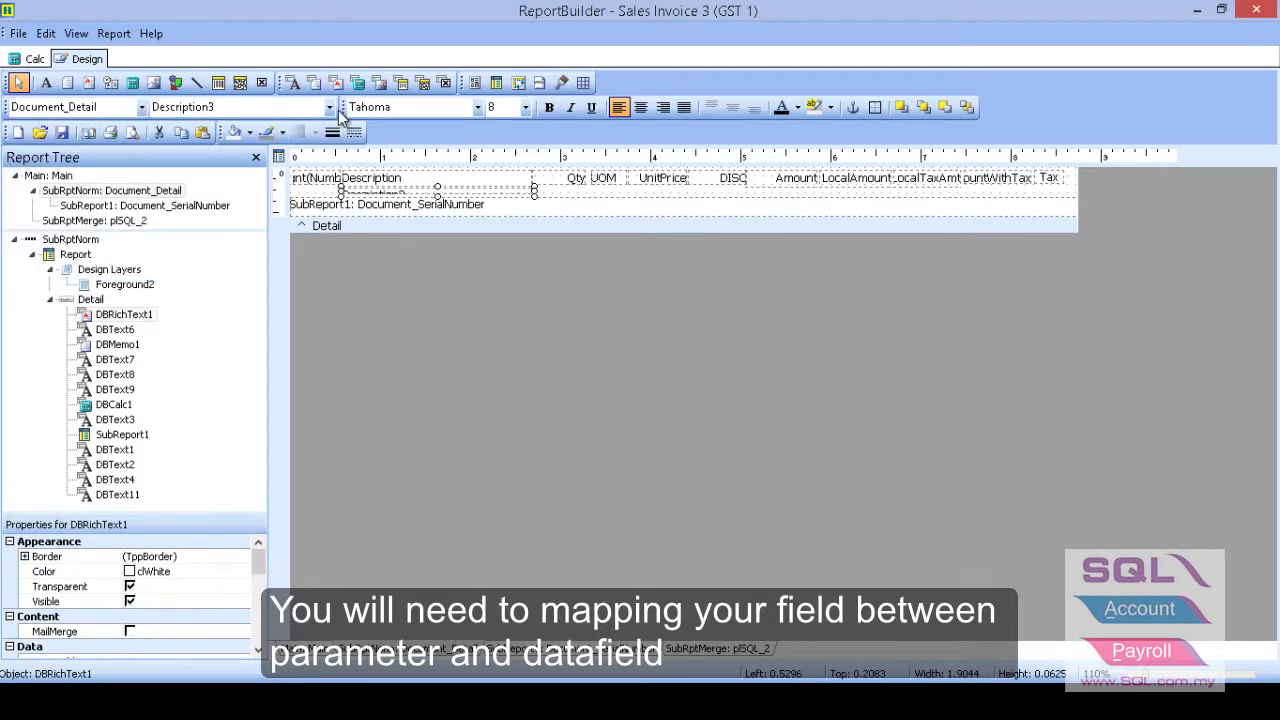
- Review the available data fields and the Stretch option of the Description3 rich text field in the Document_Detail subreport
left_click(330, 107)
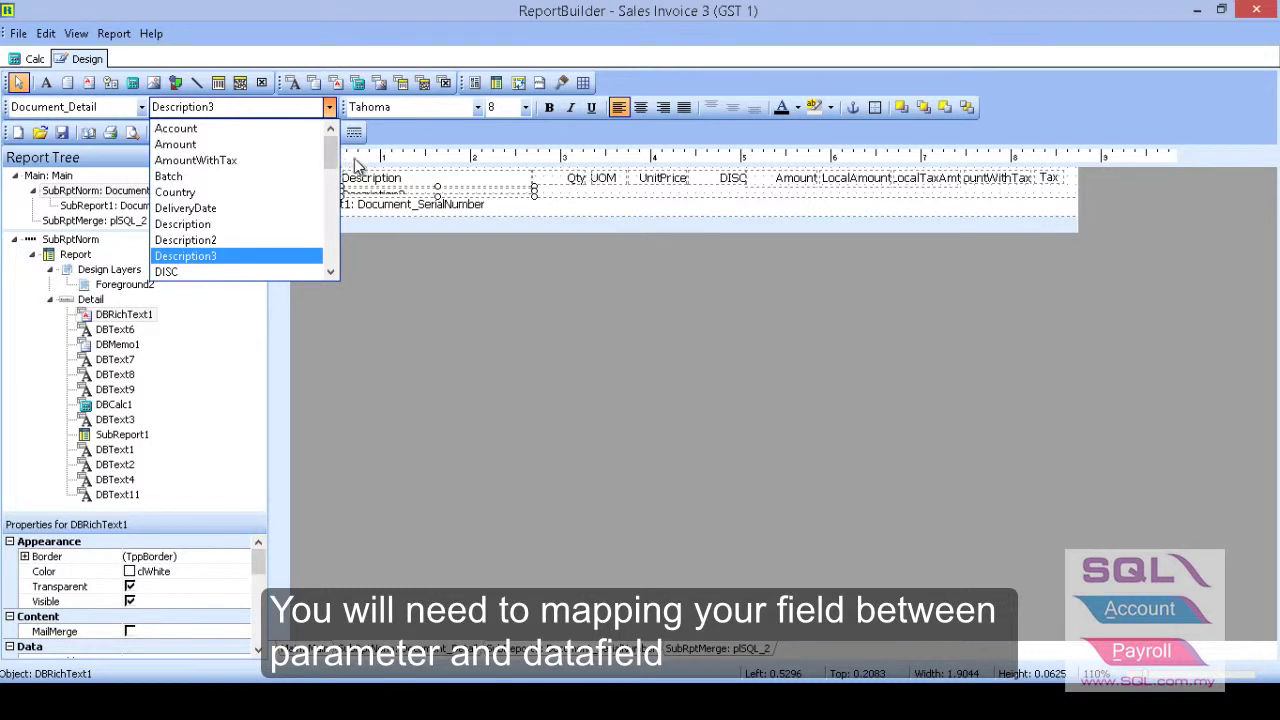
left_click(546, 197)
left_click(546, 197)
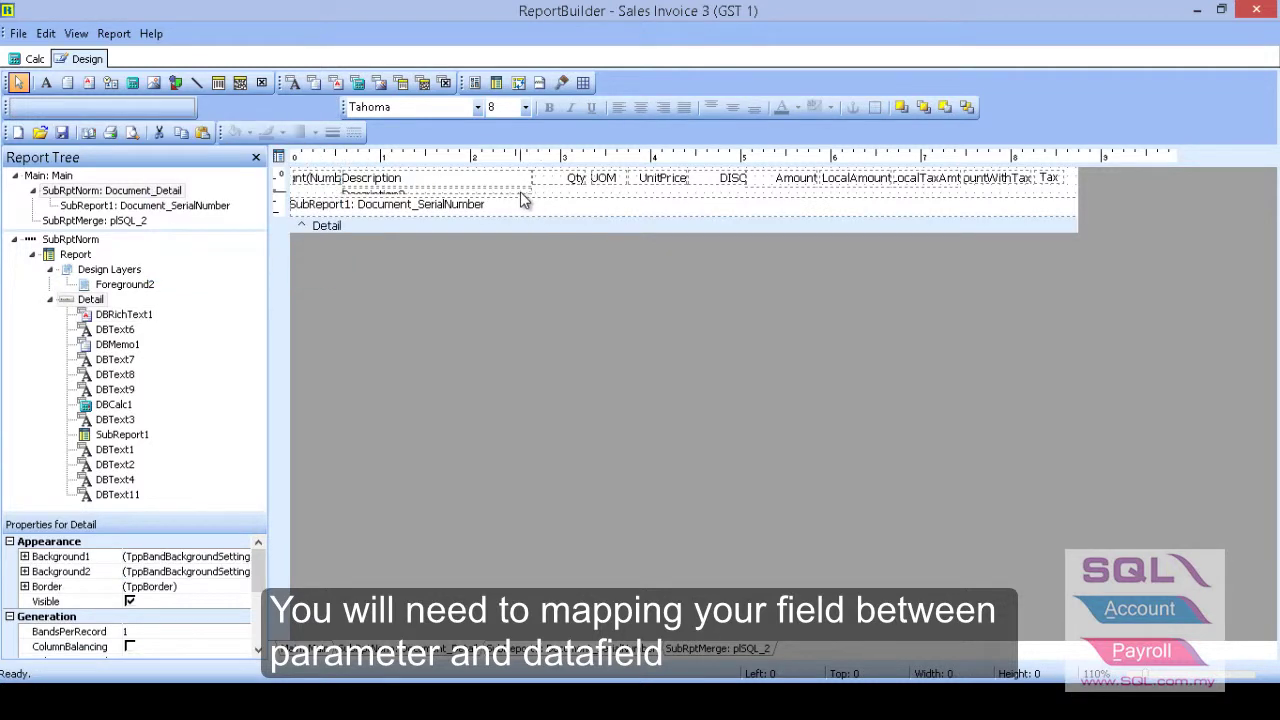
left_click(520, 197)
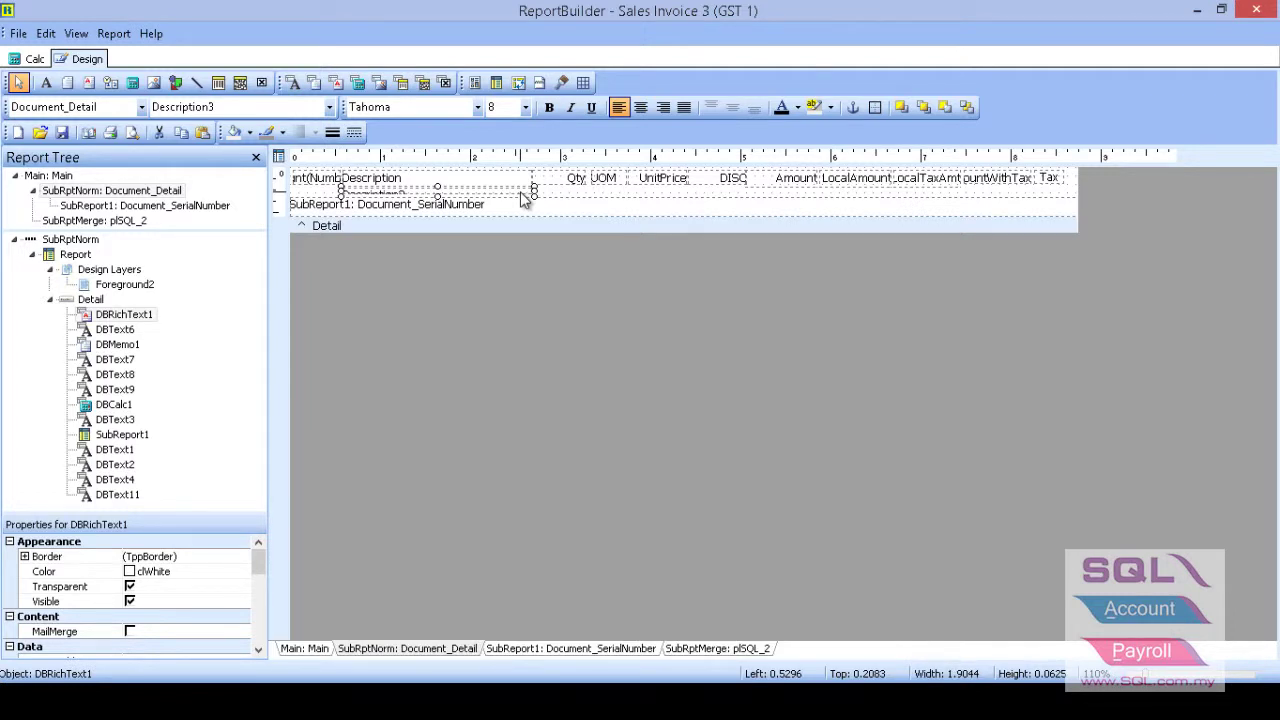
right_click(520, 196)
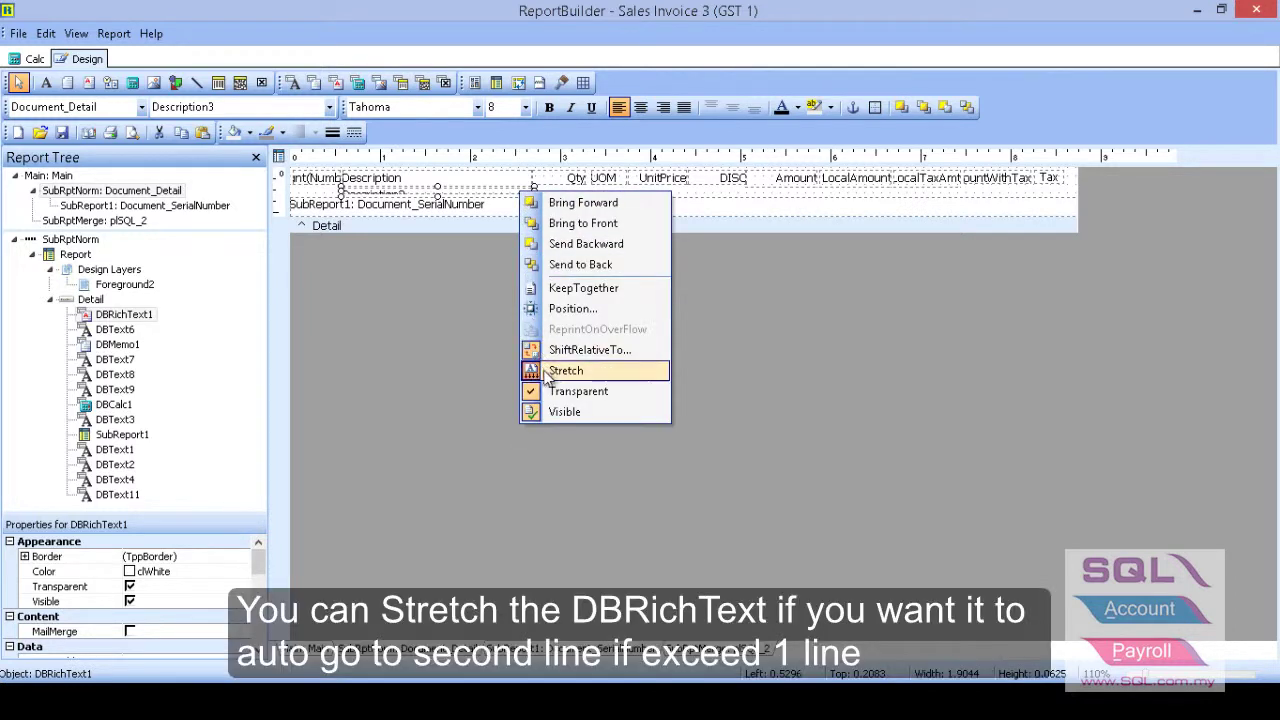
left_click(497, 201)
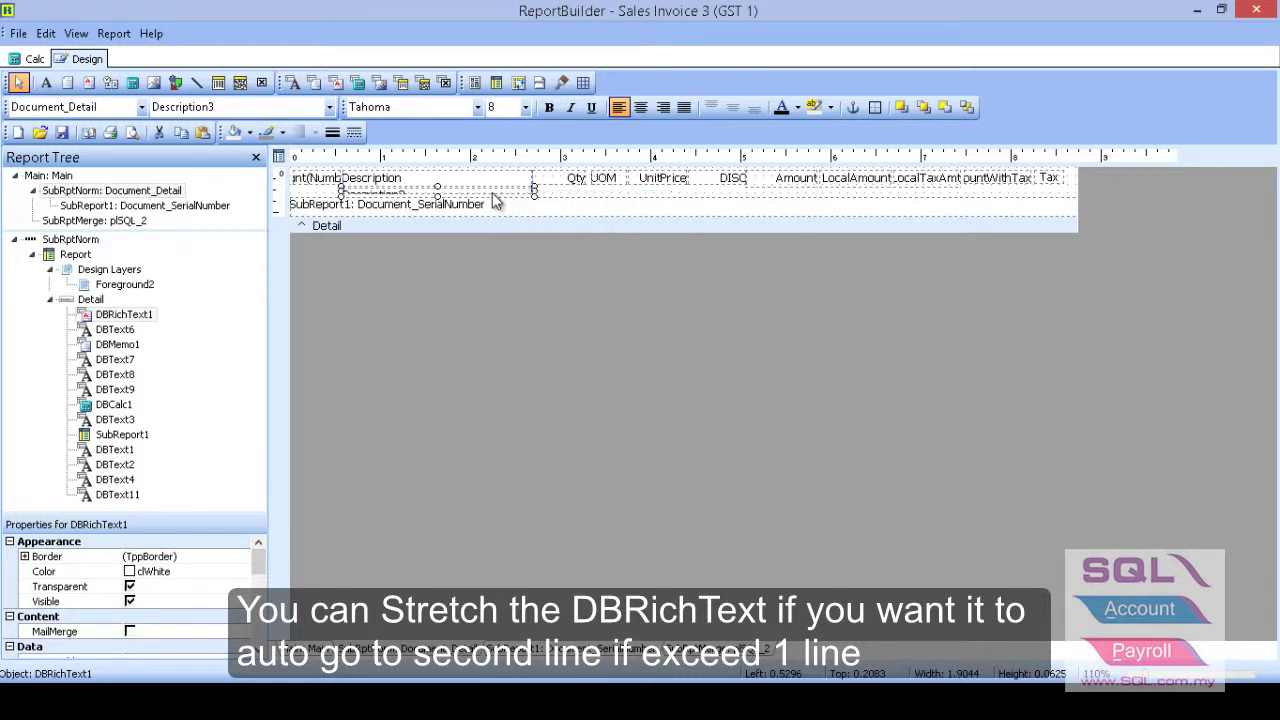
- Set the Description3 rich text field's Shift Relative To object to DBMemo1
left_click(436, 187)
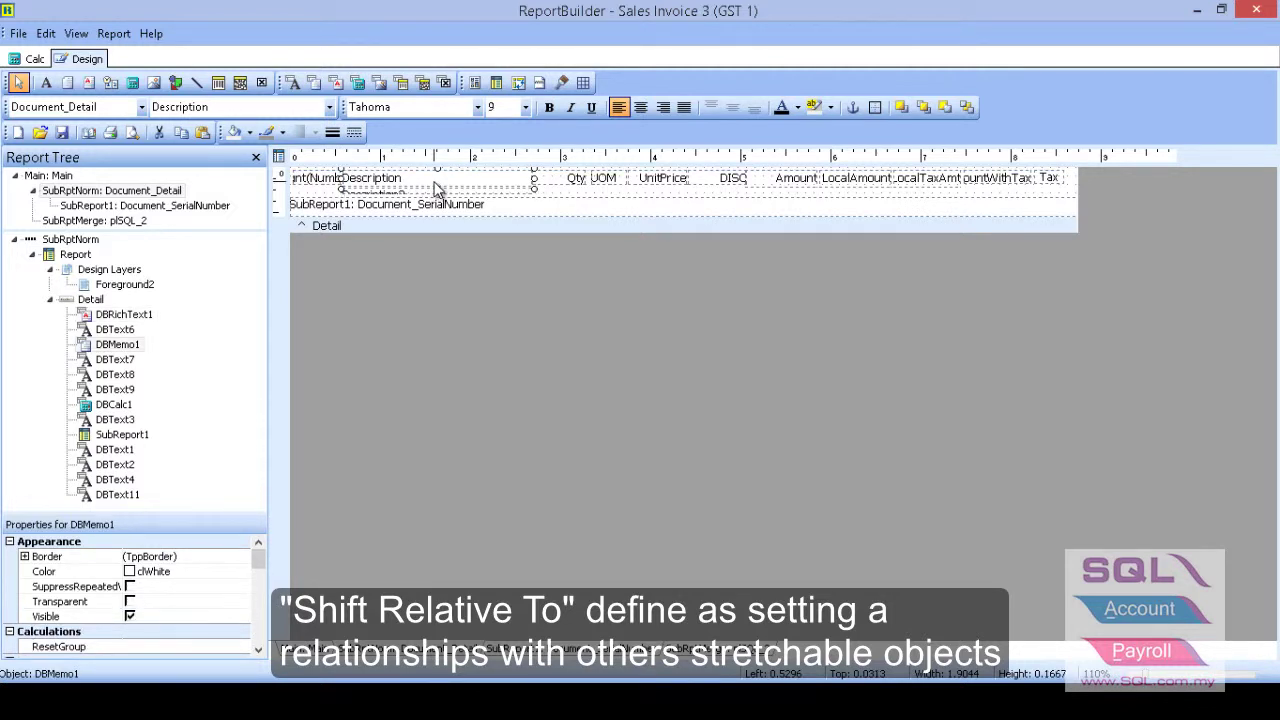
left_click(390, 198)
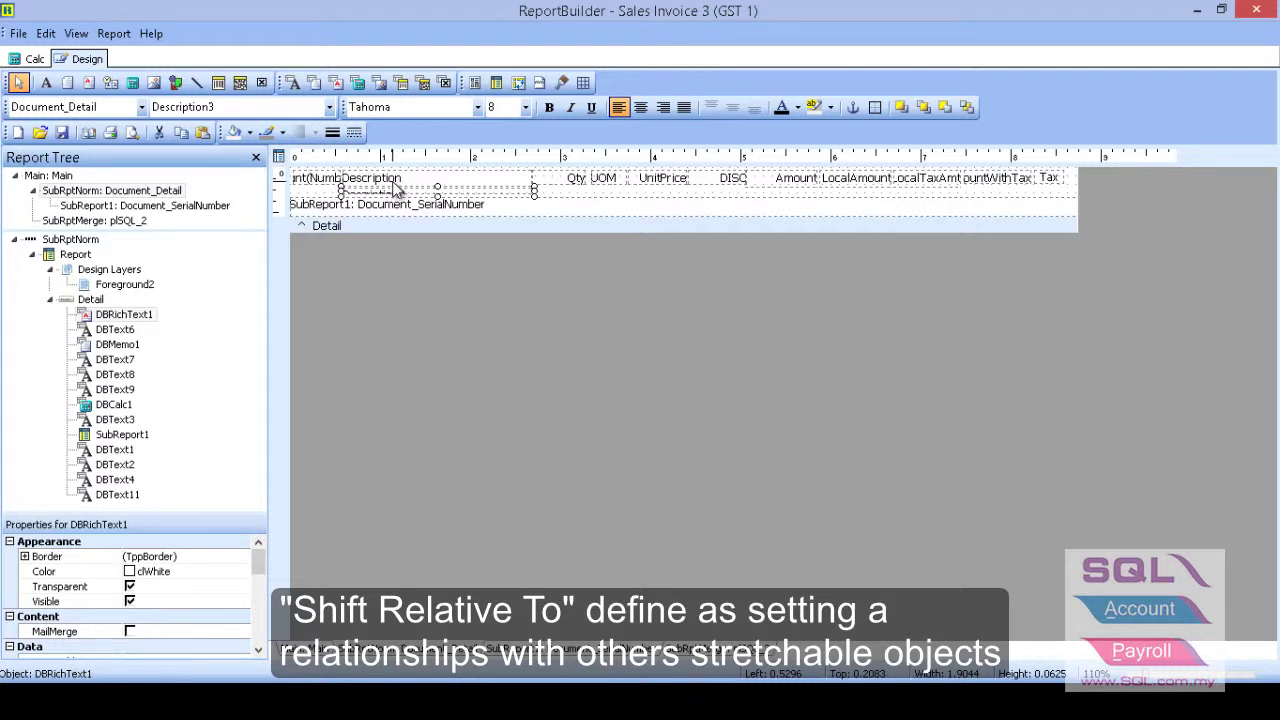
left_click(396, 190)
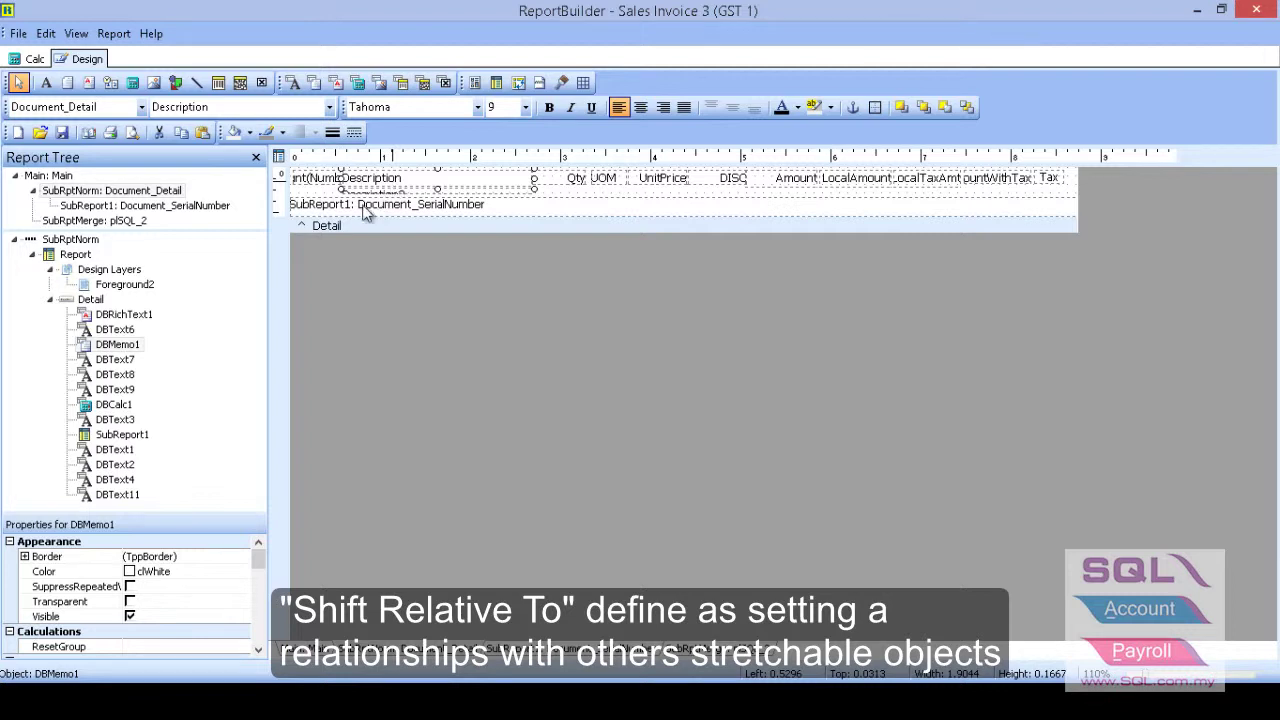
left_click(376, 197)
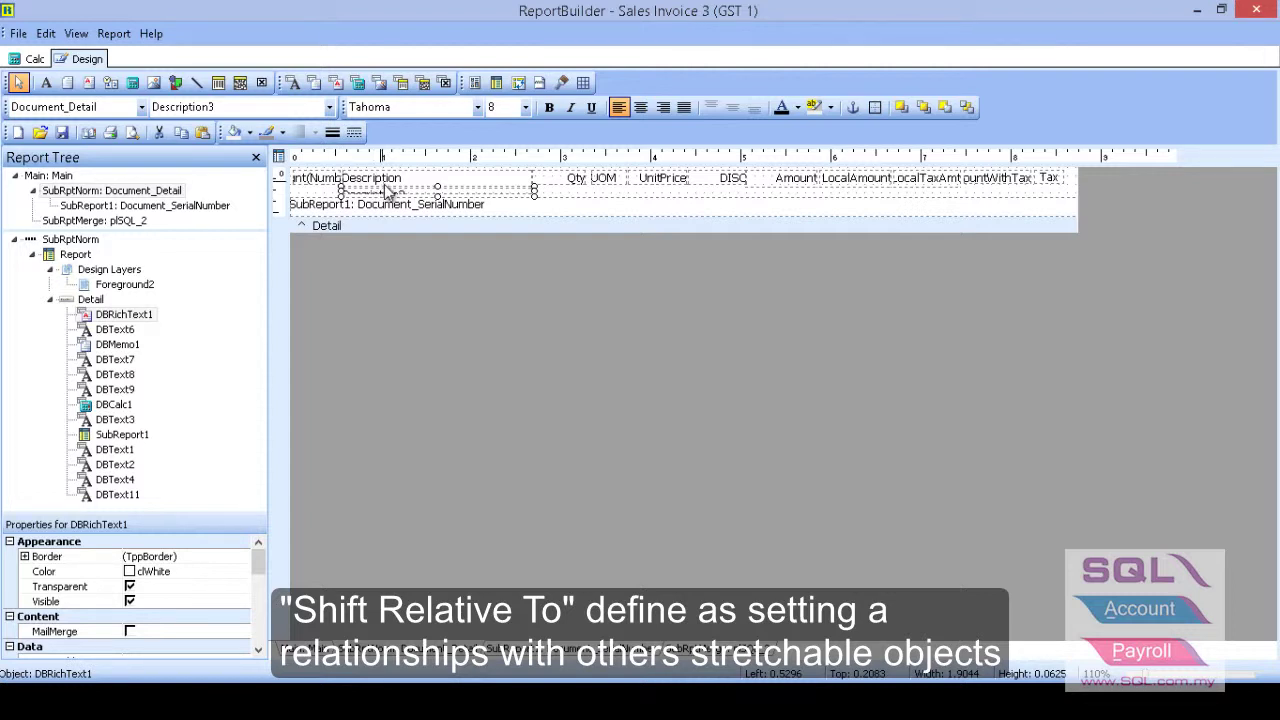
right_click(390, 197)
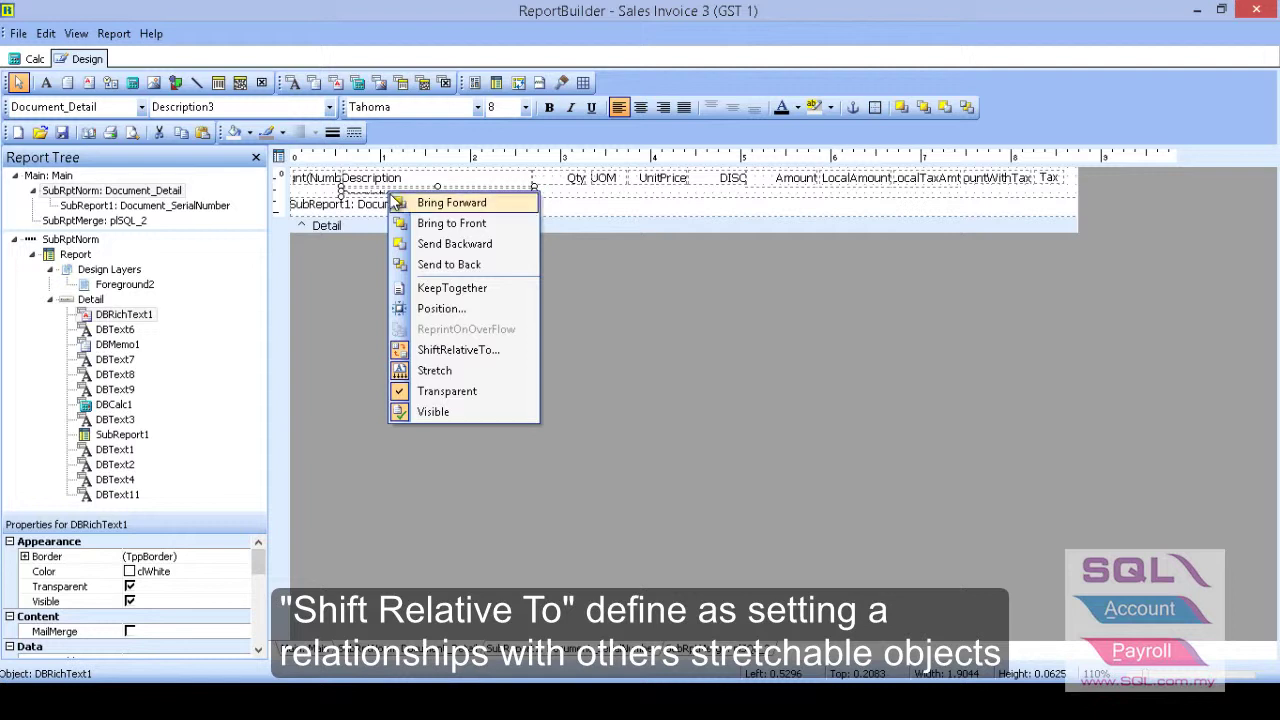
left_click(425, 355)
left_click(684, 343)
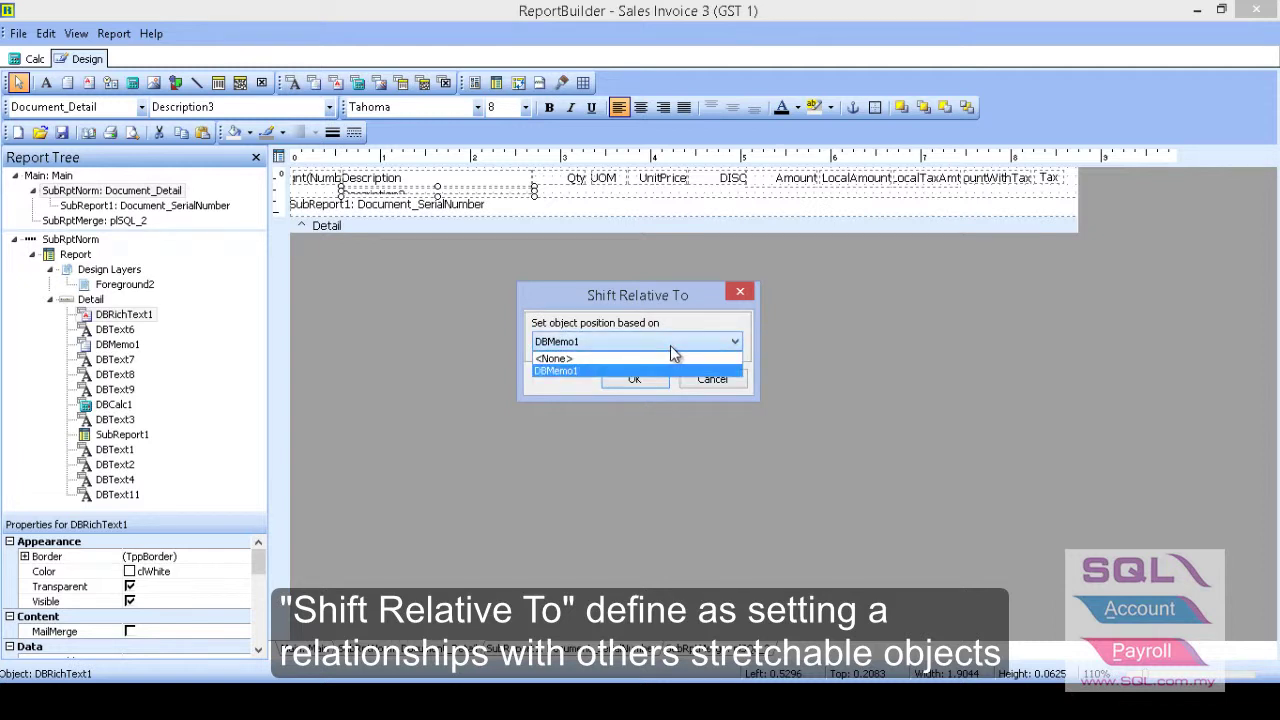
left_click(594, 372)
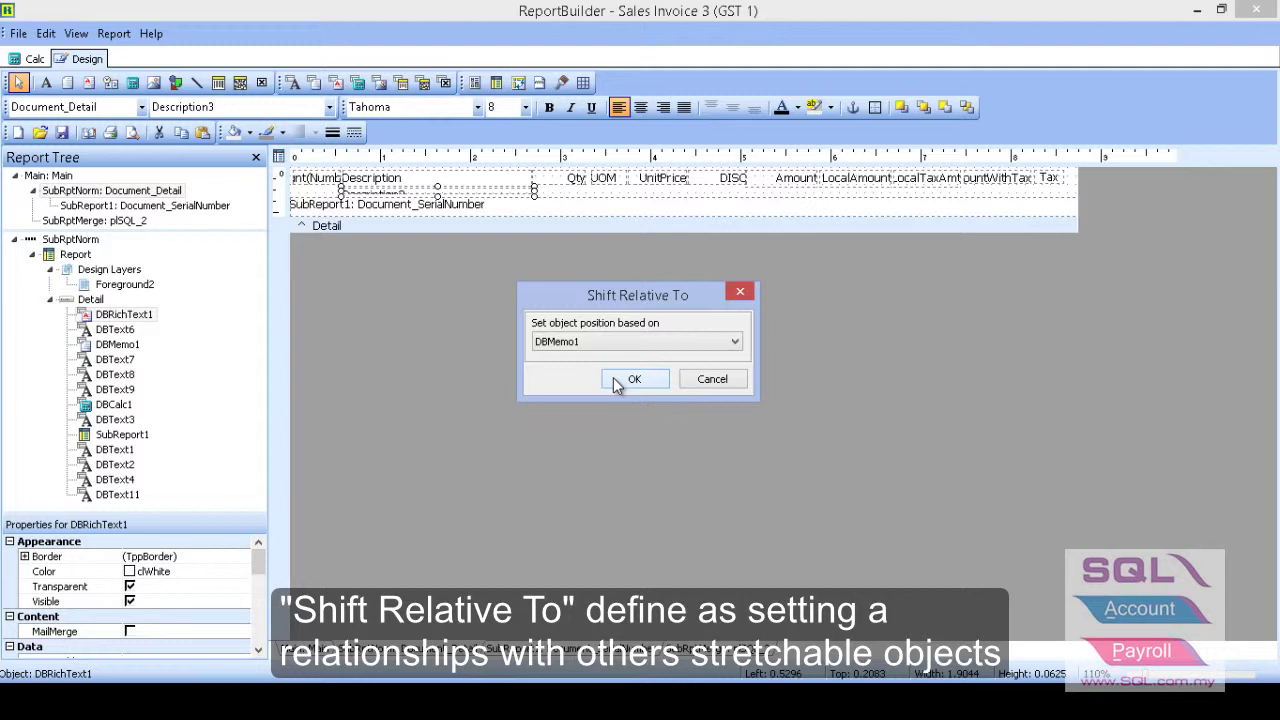
left_click(630, 379)
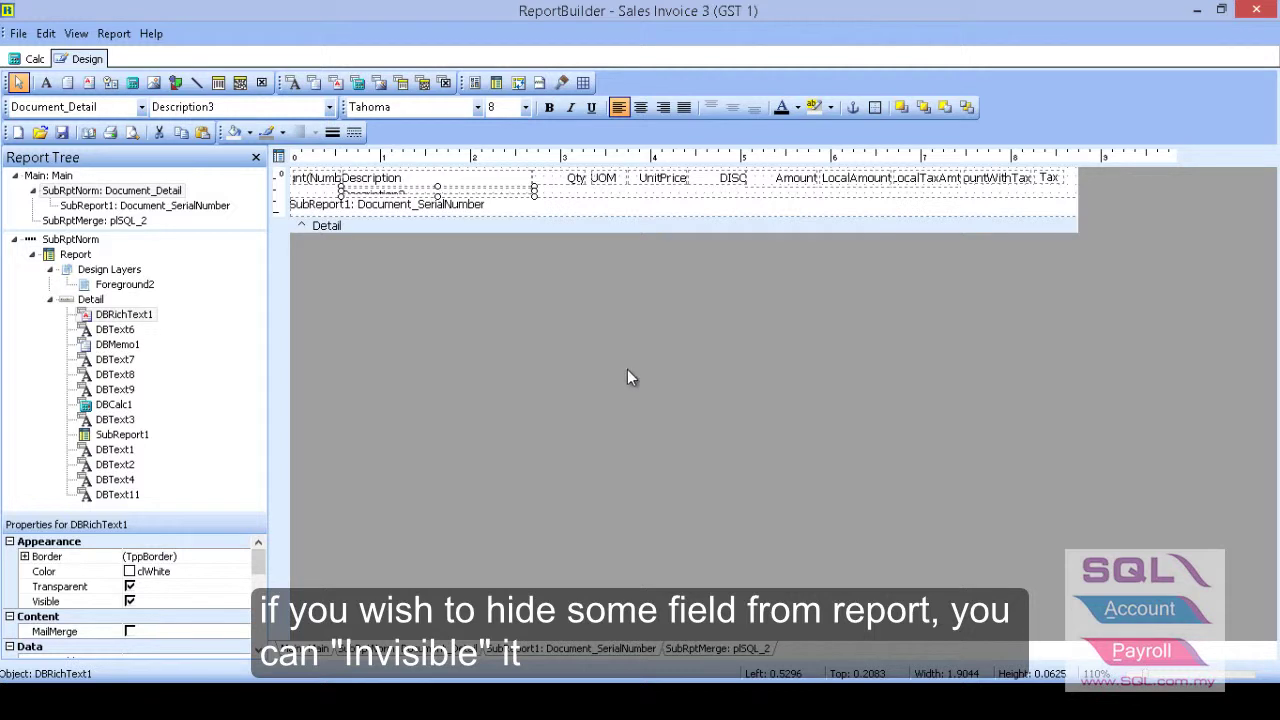
- Hide the DISC field in the detail band by turning off its Visible option
left_click(724, 184)
right_click(722, 183)
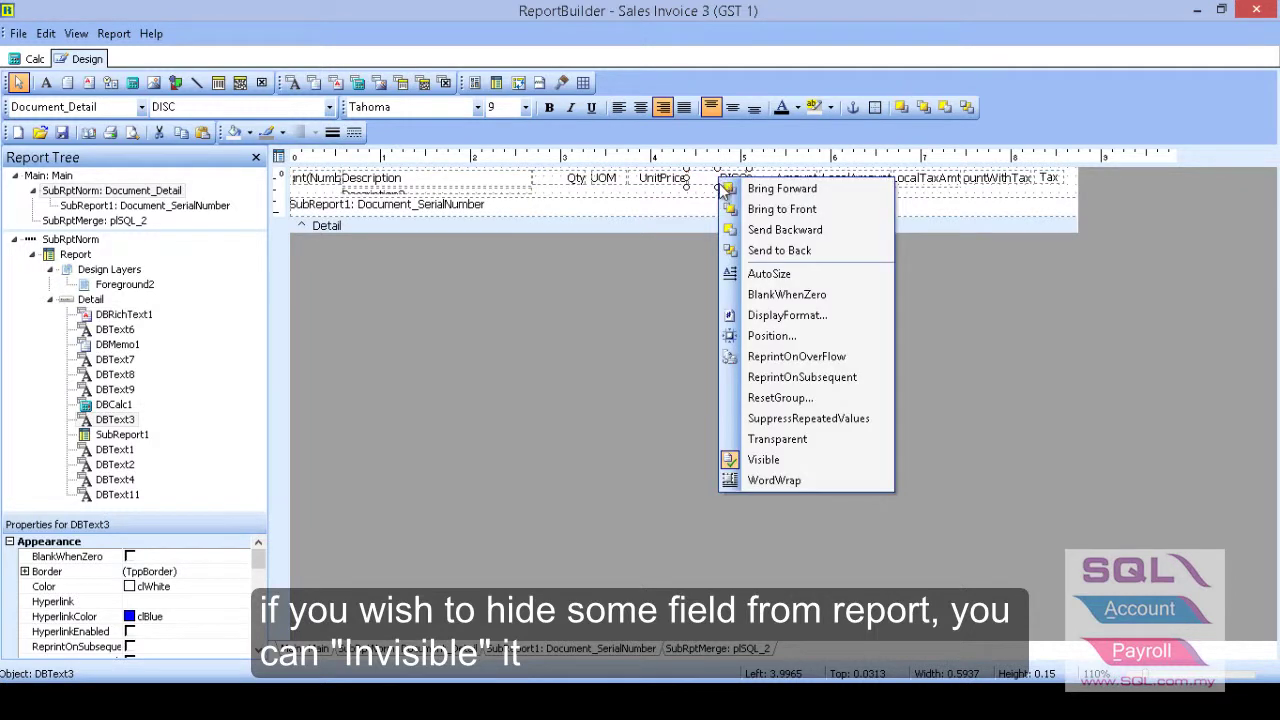
left_click(763, 460)
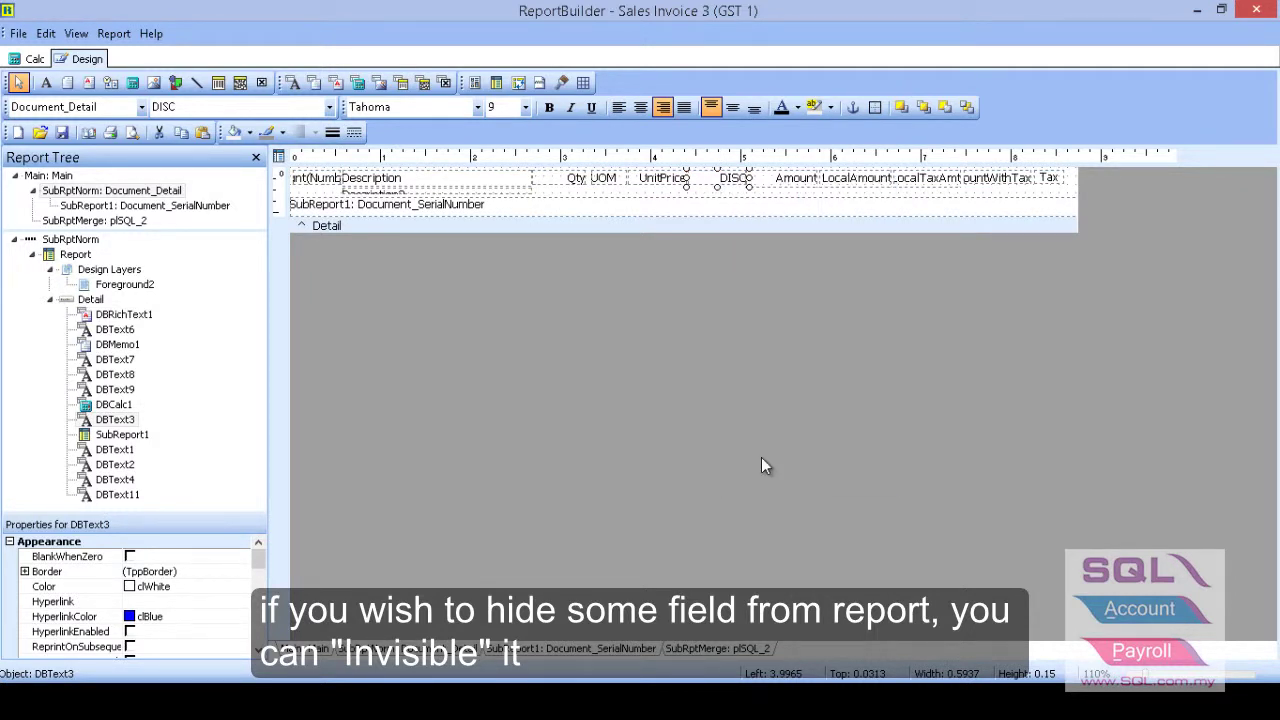
- Set the UnitPrice field's display format to #,0.000;-#,0.00, based on the two-decimal preset
left_click(679, 182)
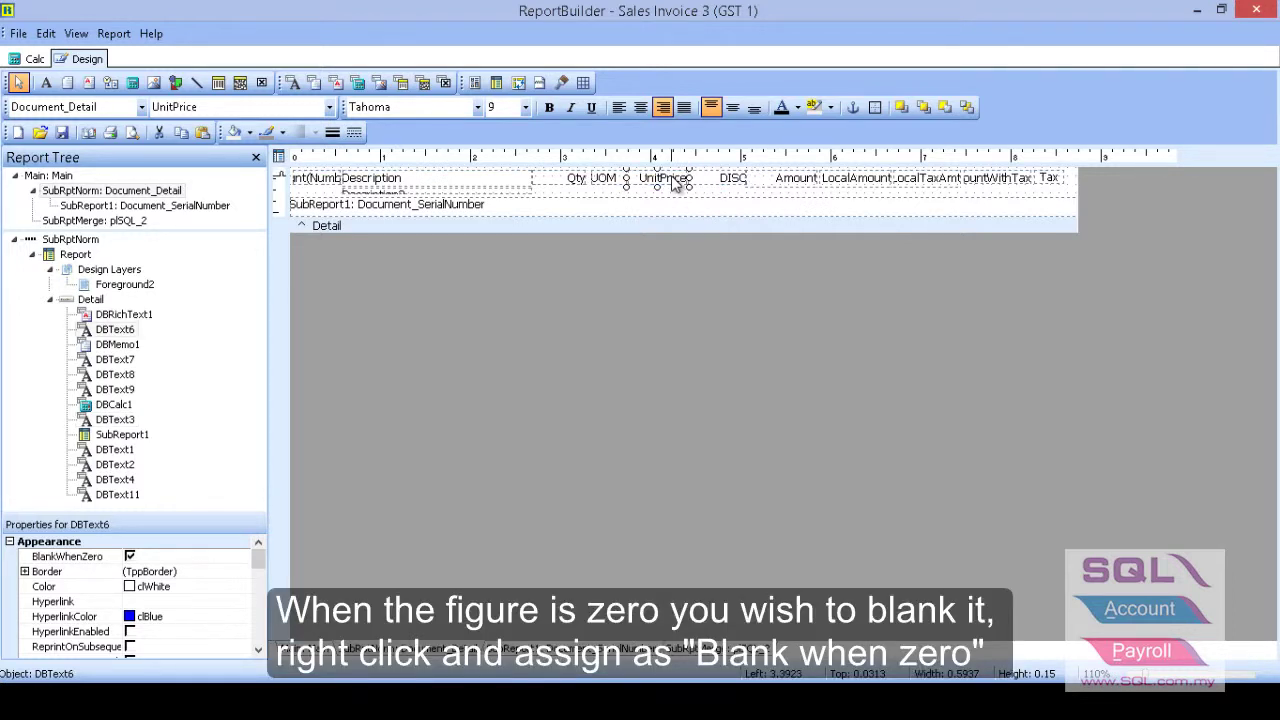
right_click(676, 183)
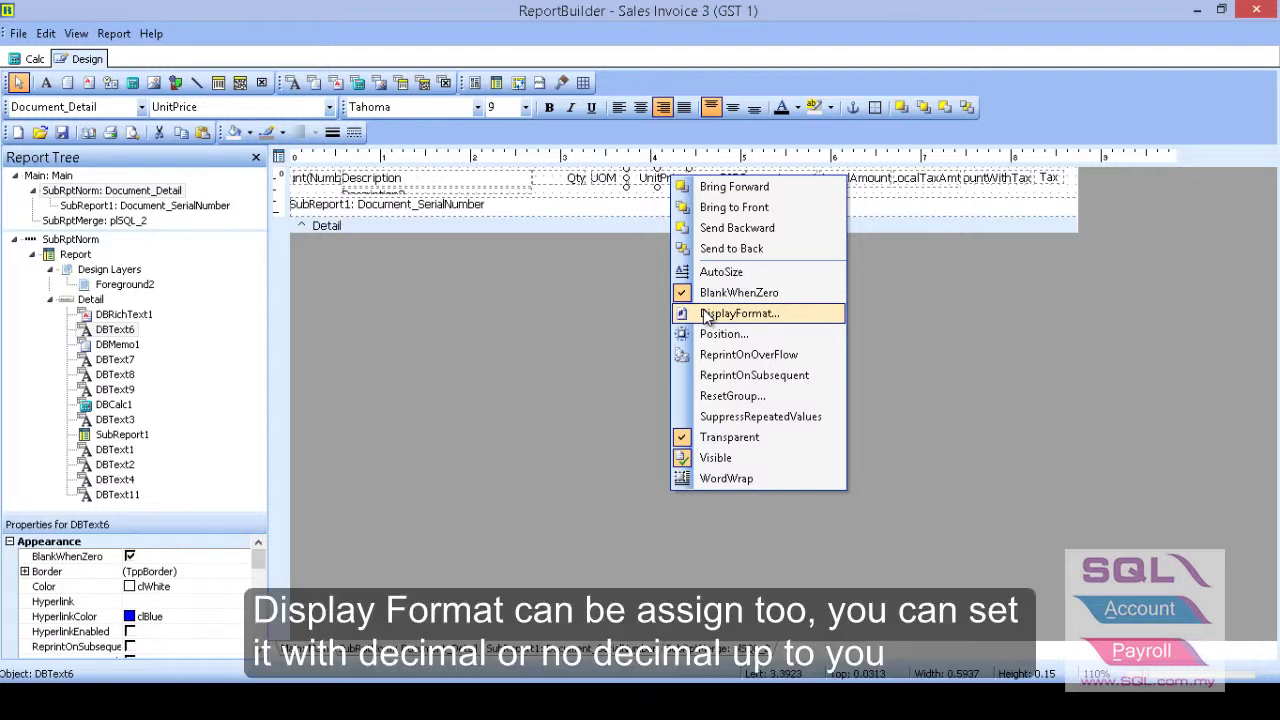
left_click(707, 316)
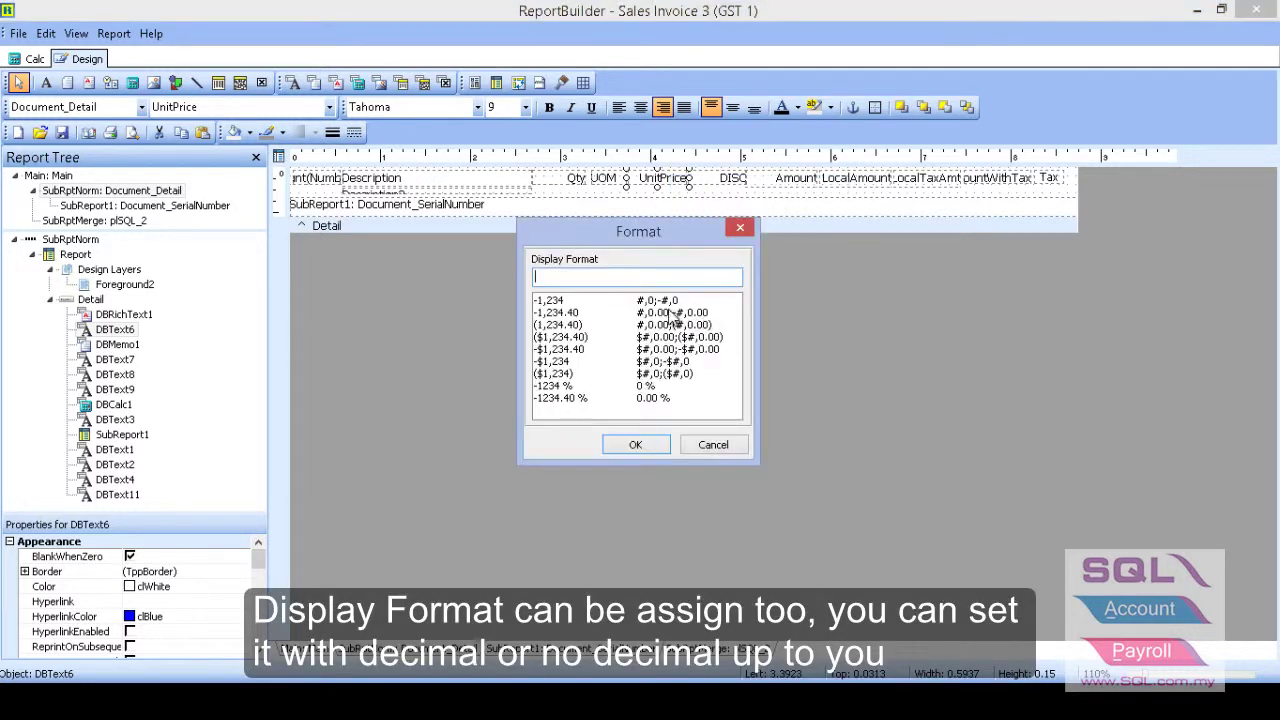
left_click(567, 314)
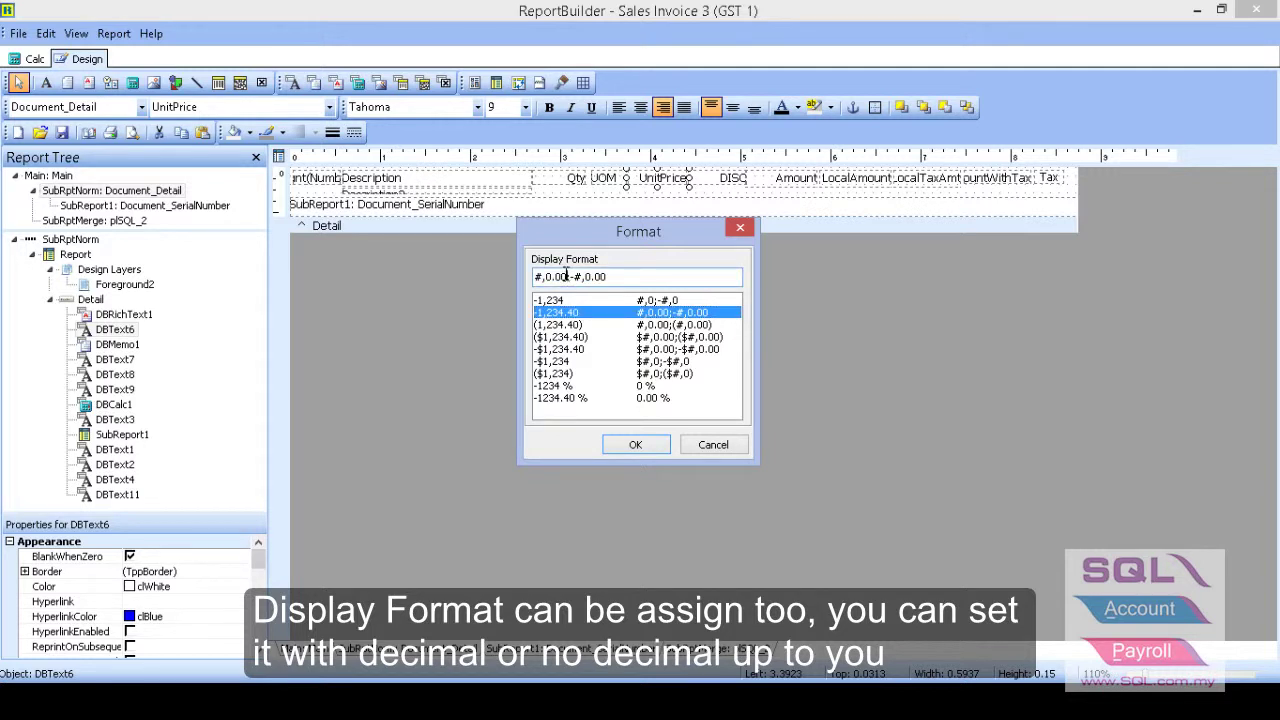
left_click(566, 276)
type("0")
left_click(636, 452)
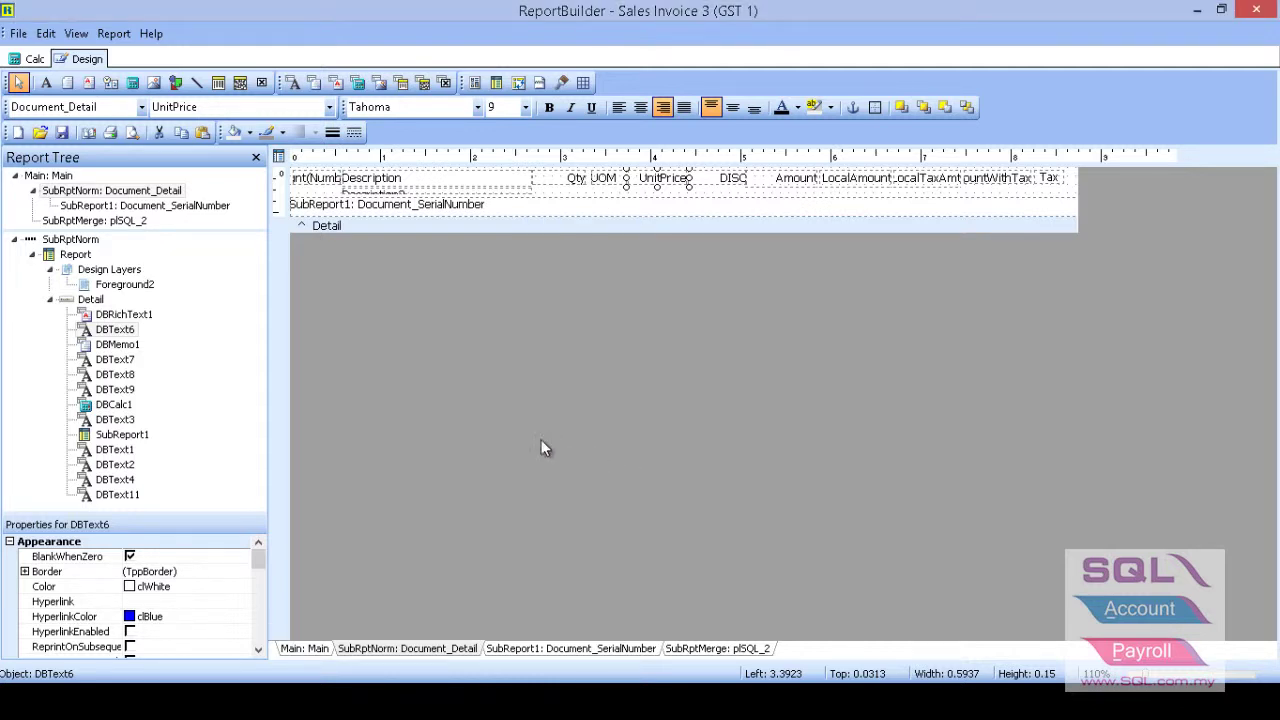
- Save the report and check the customized header and detail fields in the invoice preview
left_click(18, 33)
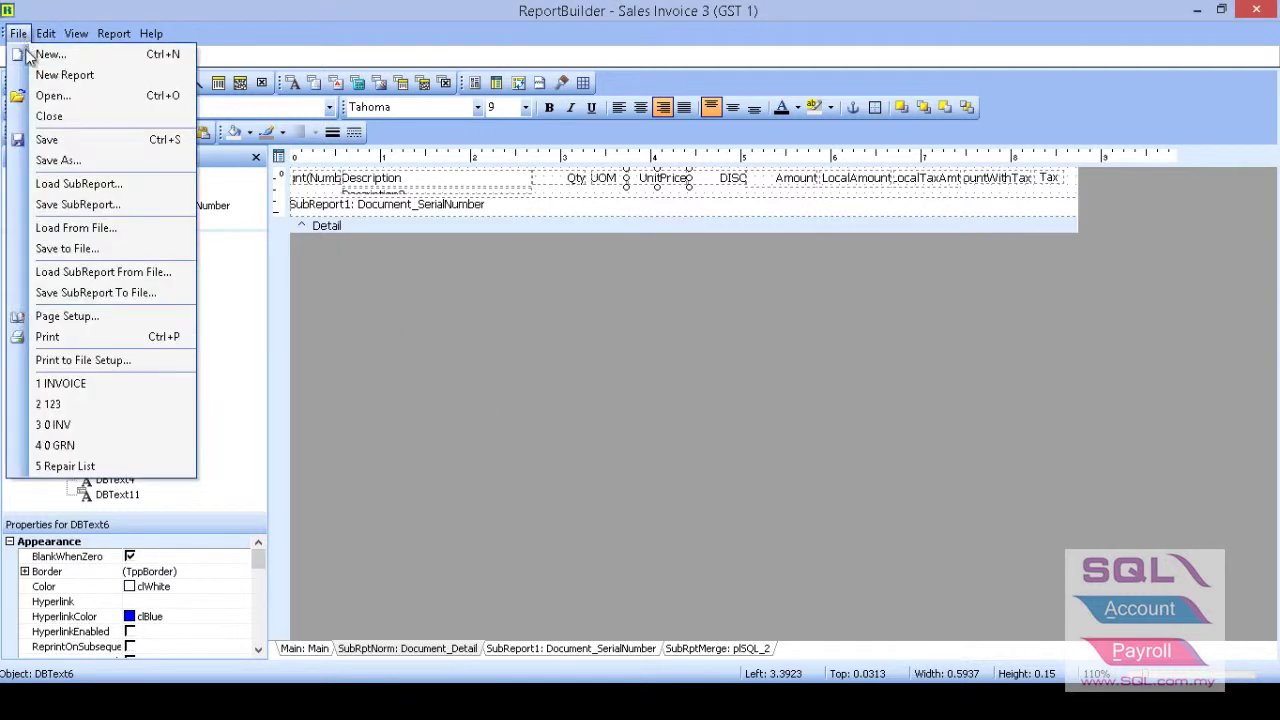
left_click(47, 140)
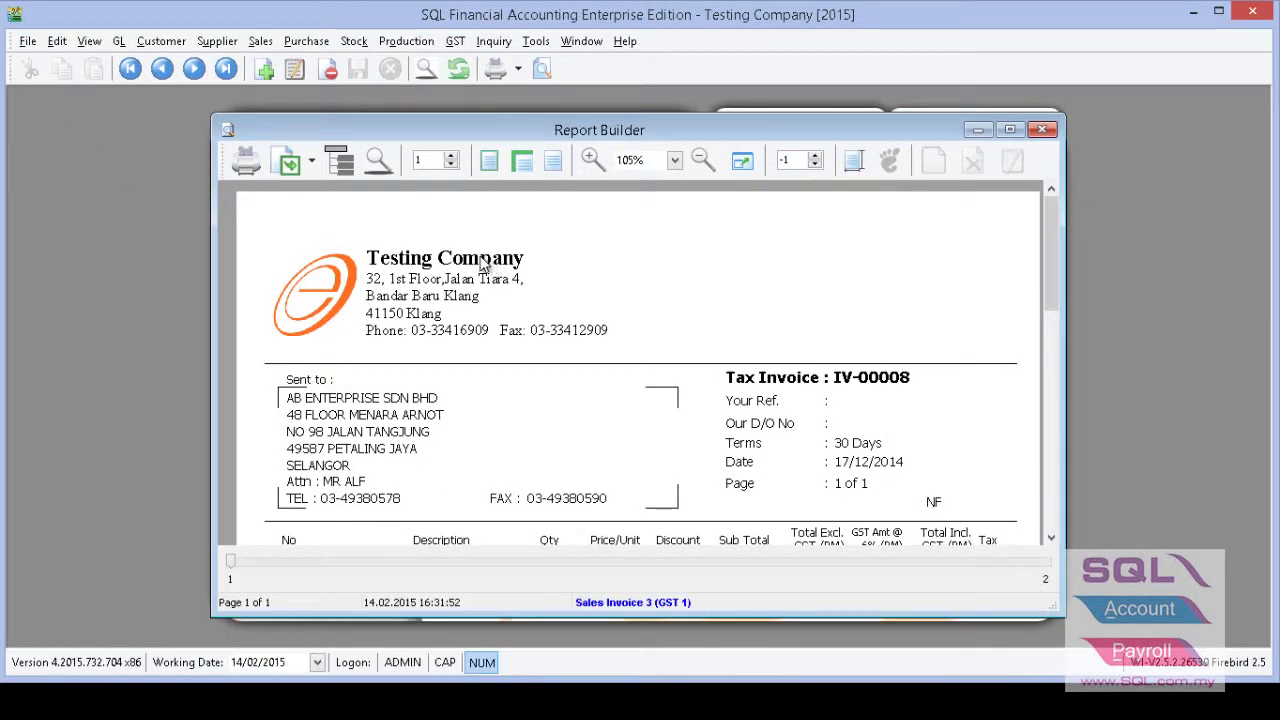
scroll(407, 296, "down", 1)
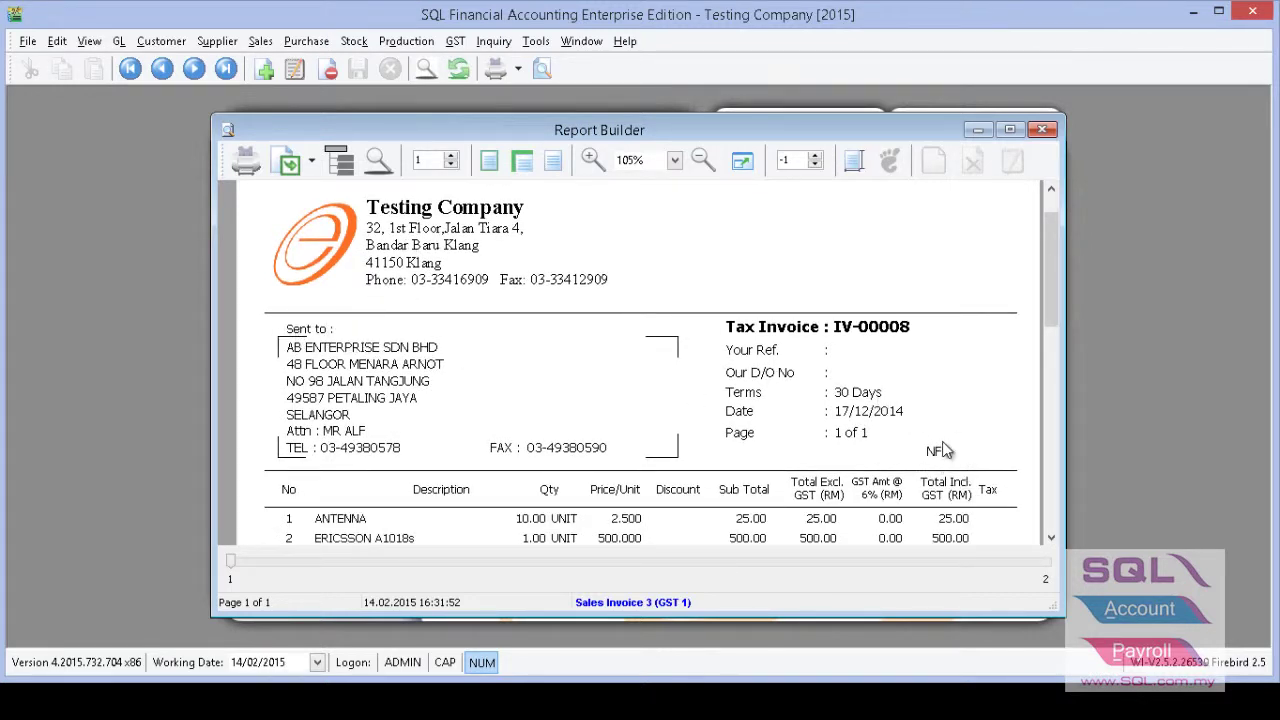
scroll(755, 400, "down", 1)
scroll(755, 400, "down", 1)
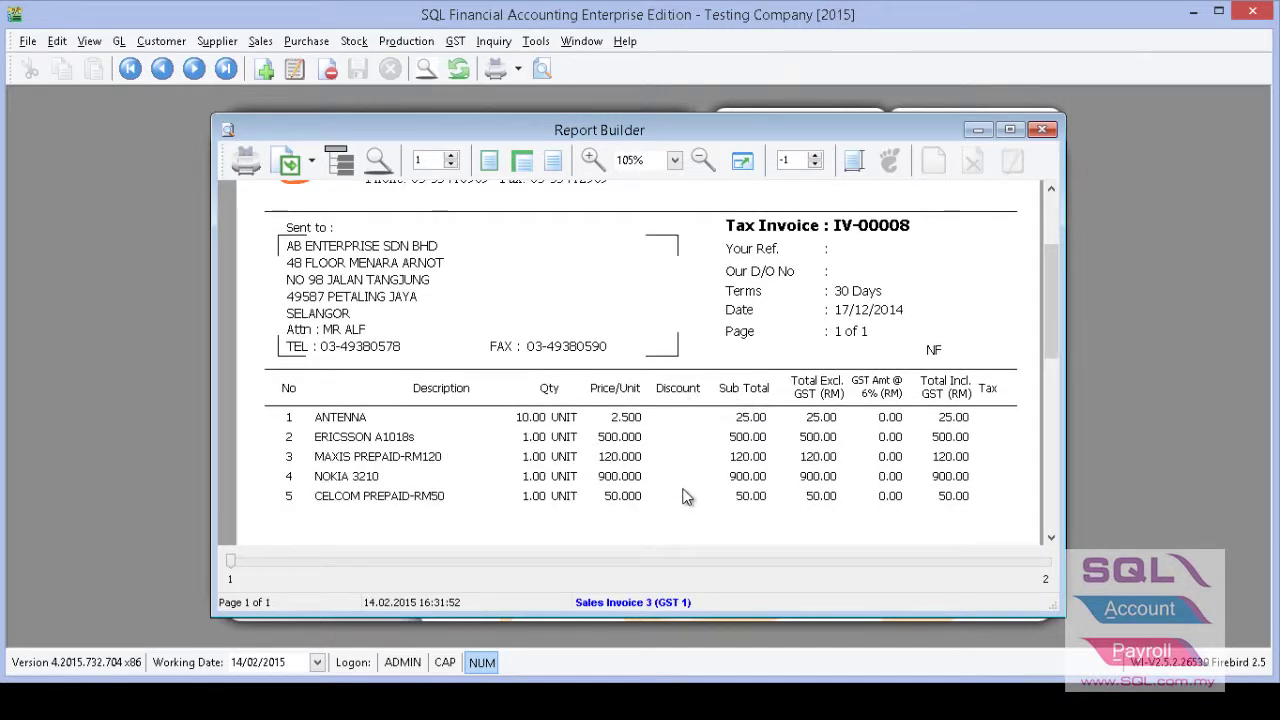
scroll(687, 478, "down", 3)
scroll(687, 478, "down", 8)
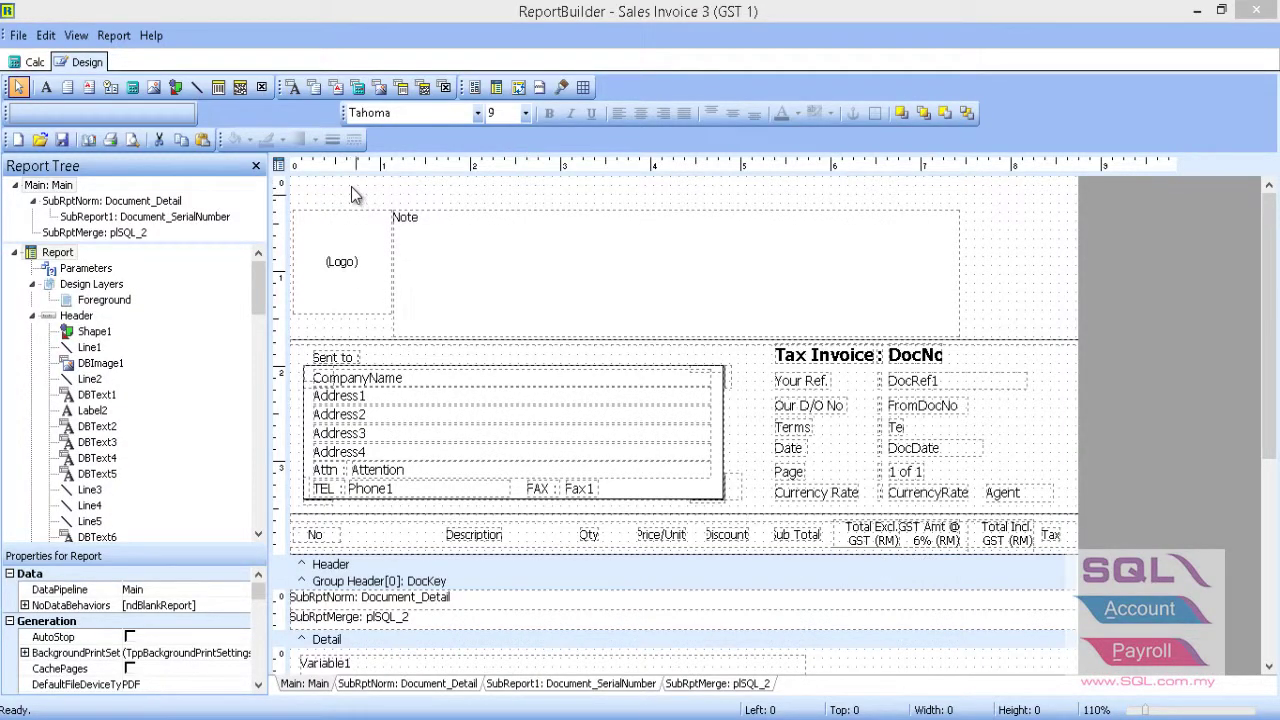
- Draw a line in the header above the Note block and make it a Left-positioned vertical line about 0.83 high near the Note block's far end
left_click(197, 87)
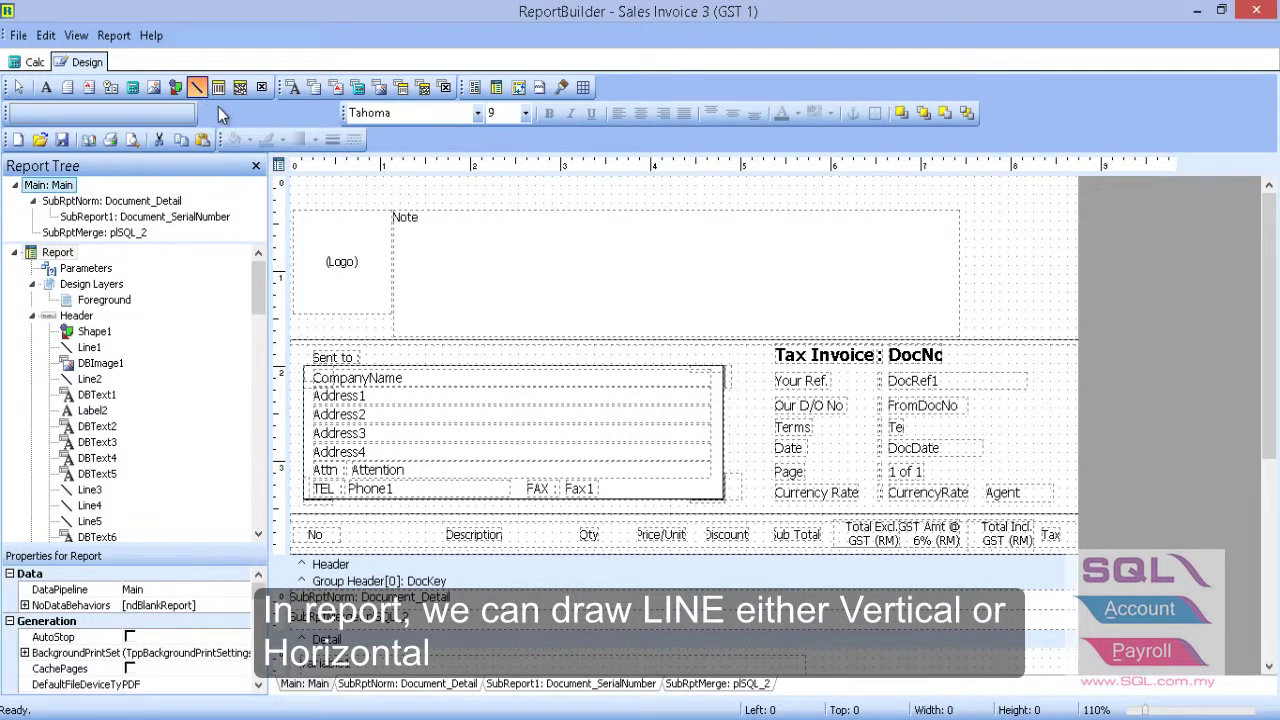
left_click_drag(500, 191, 745, 201)
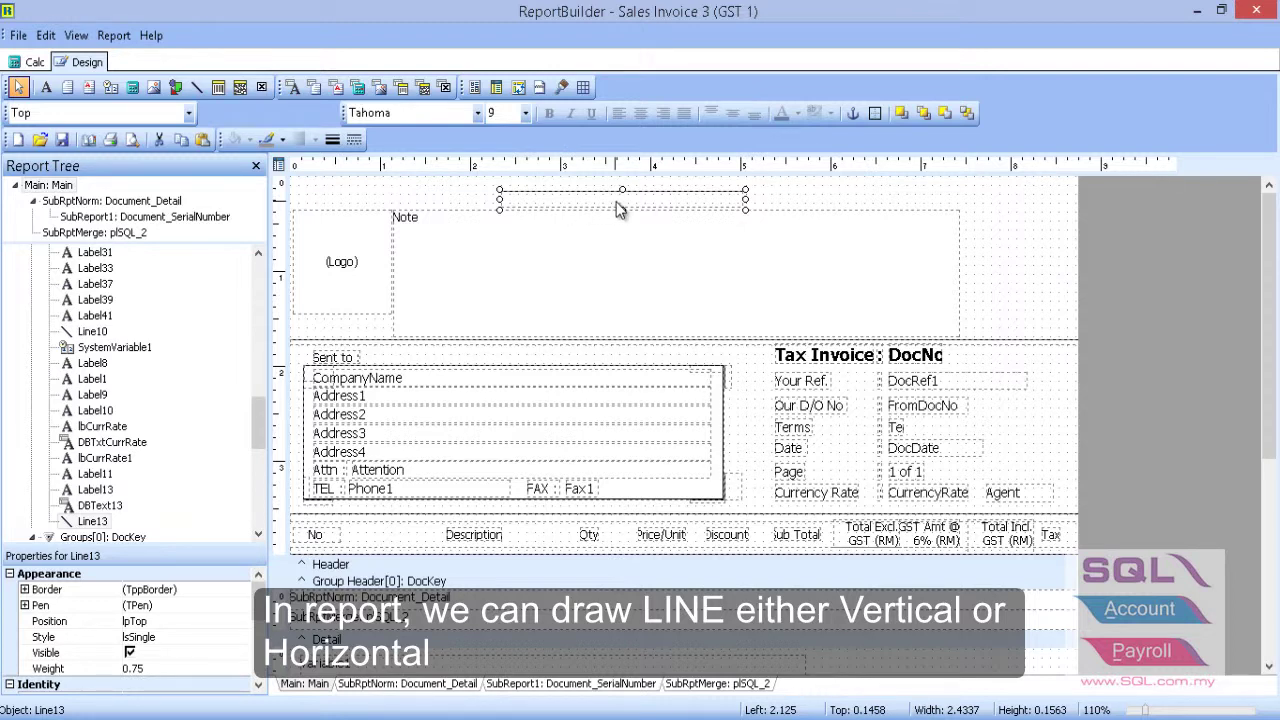
left_click(188, 113)
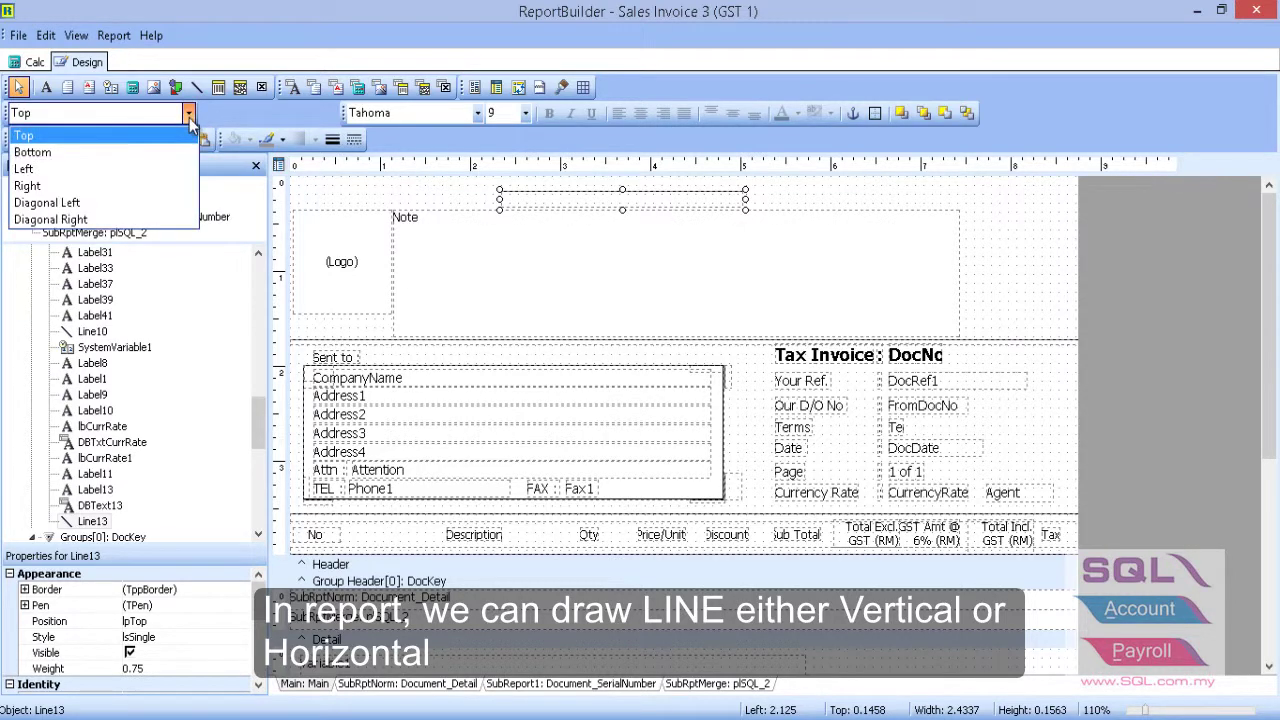
left_click(167, 169)
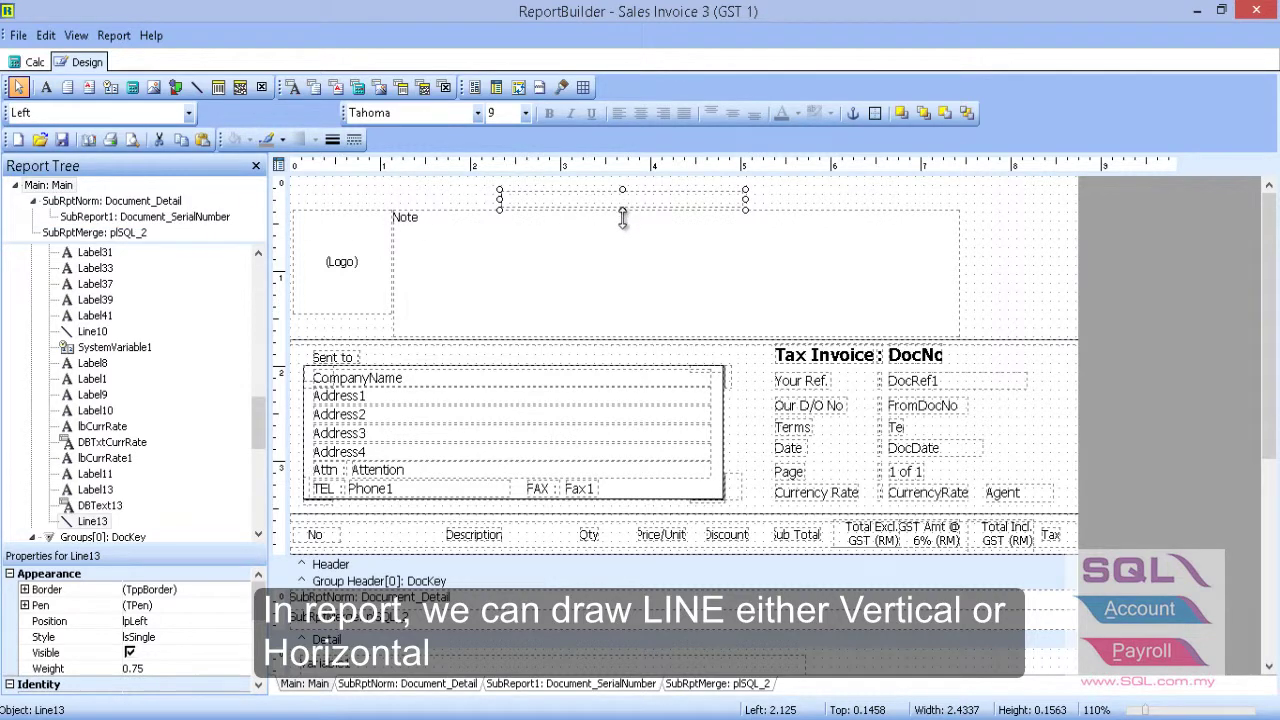
left_click_drag(622, 210, 622, 280)
left_click_drag(615, 198, 867, 203)
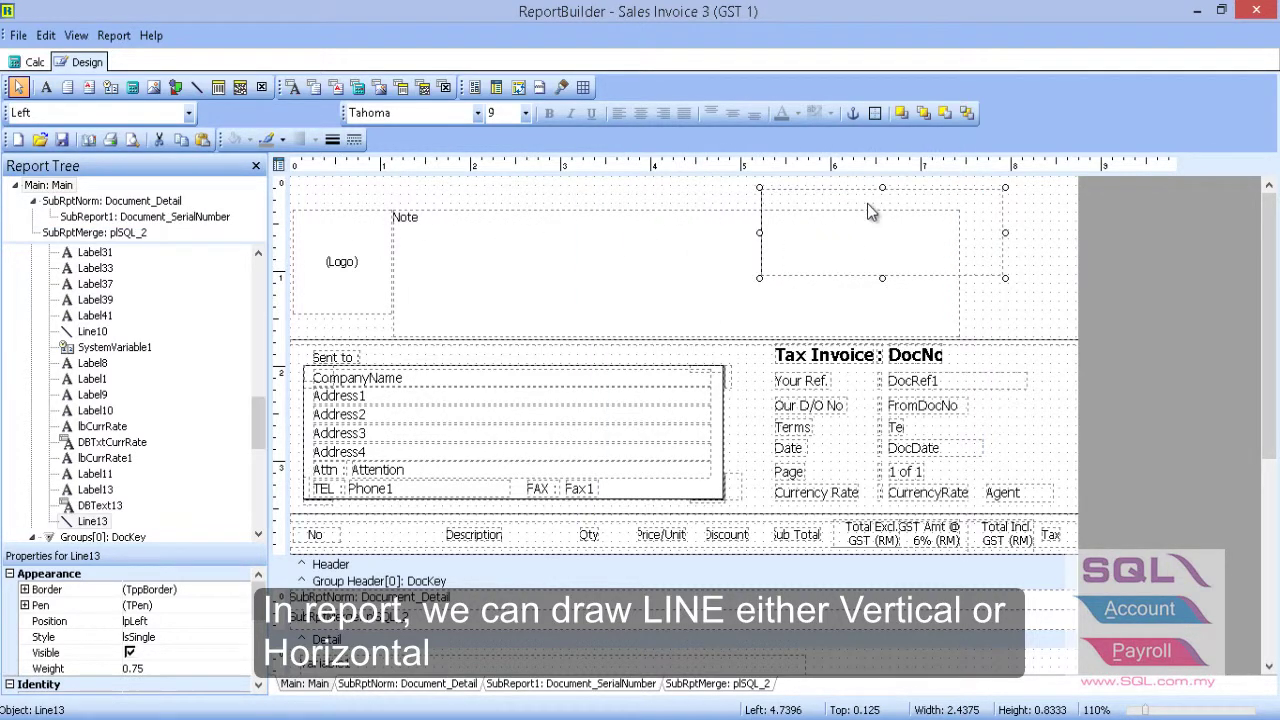
- Change the new header line's position to Top and reduce its height to about 0.11
left_click(188, 113)
left_click(133, 142)
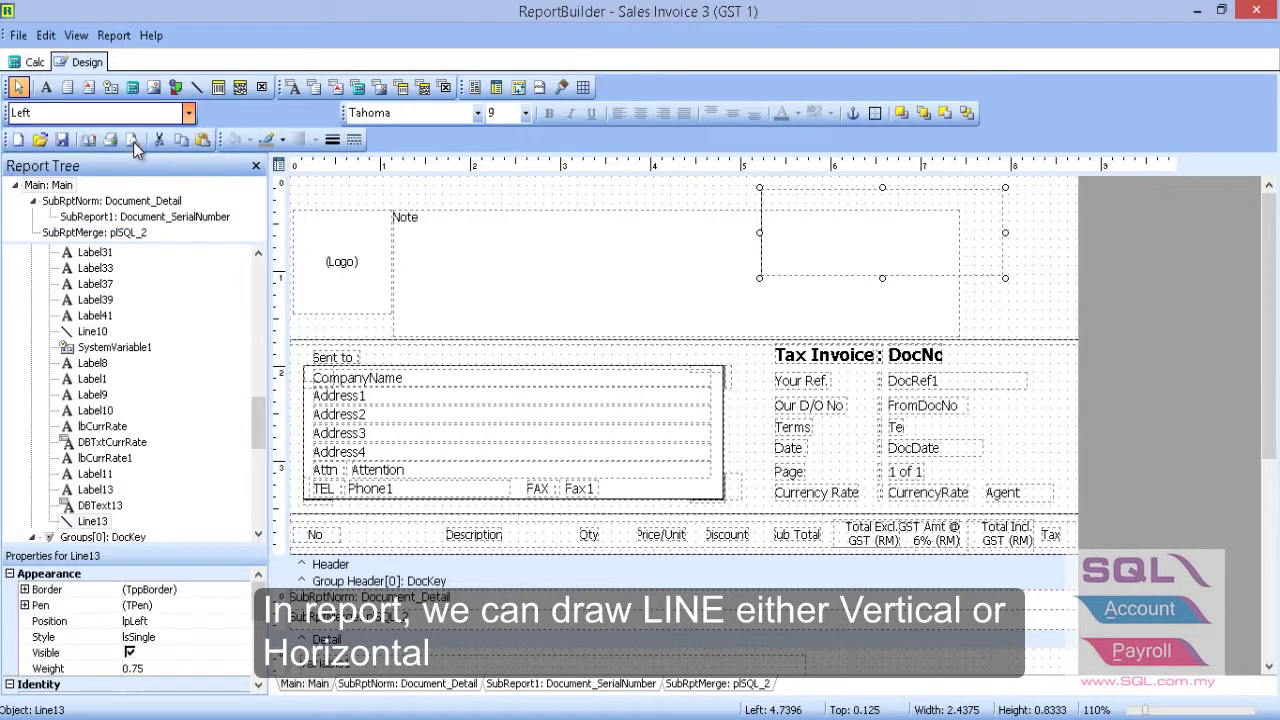
left_click_drag(885, 248, 884, 200)
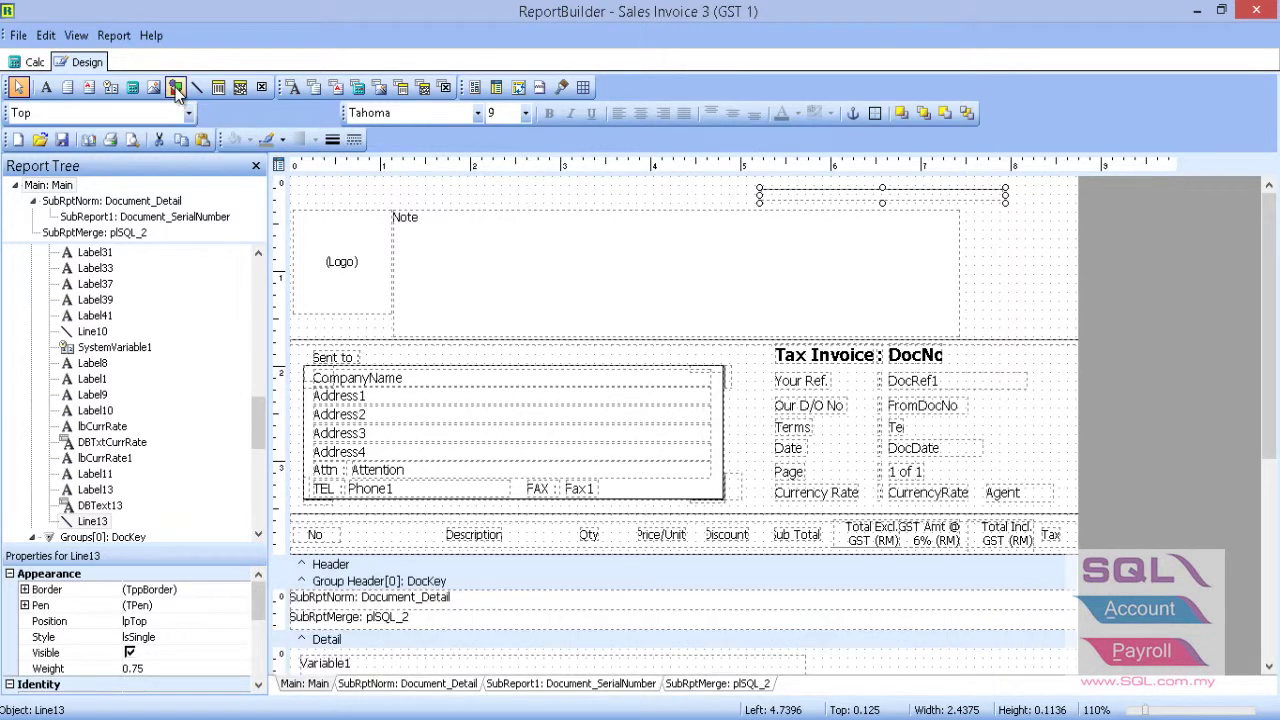
- Add a rectangle shape about 0.52 by 0.52 in the header beside the Note block and view the available shape types
left_click(176, 88)
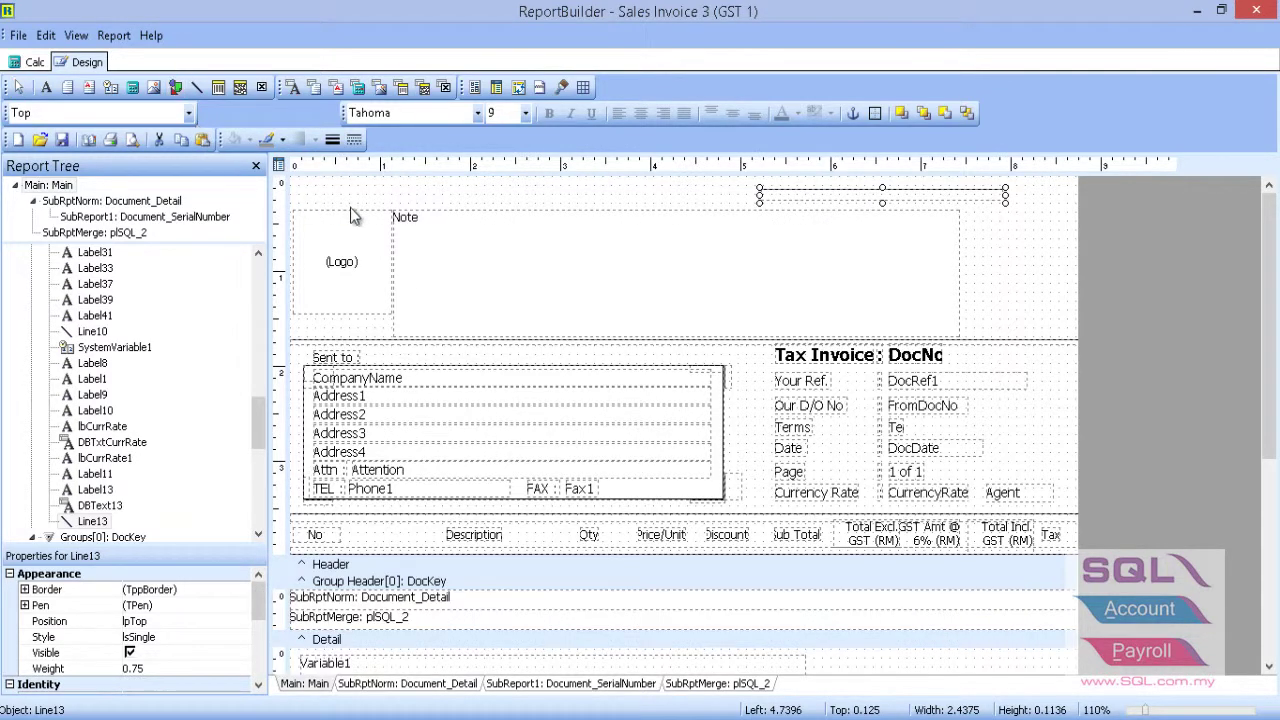
left_click(965, 235)
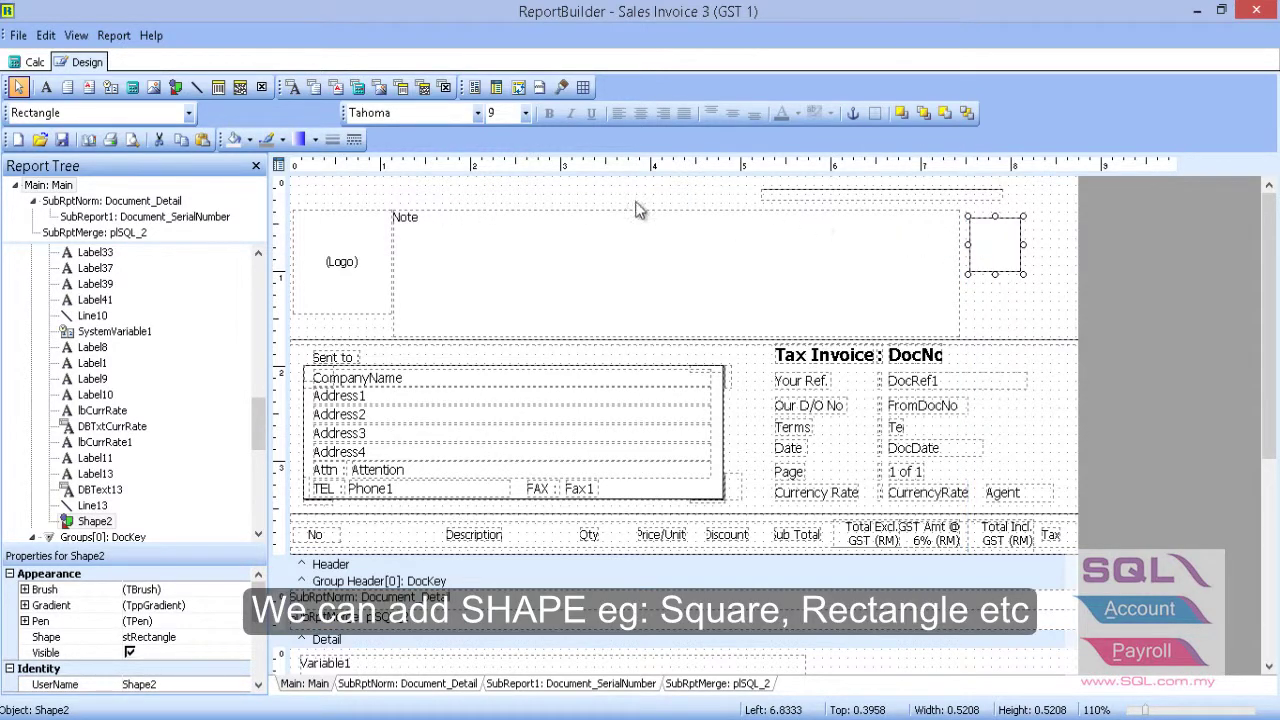
left_click(188, 113)
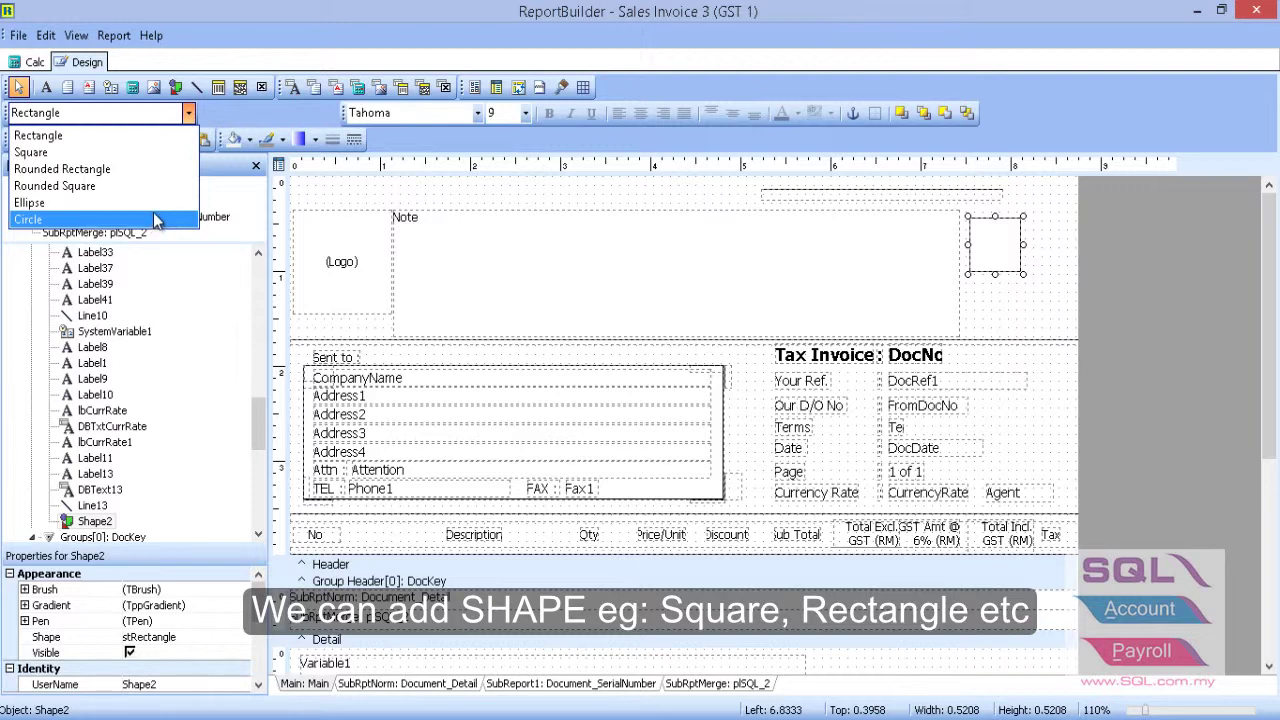
- Place an image component about 0.52 by 0.52 in the group footer, just below the DocAmt totals box
left_click(155, 90)
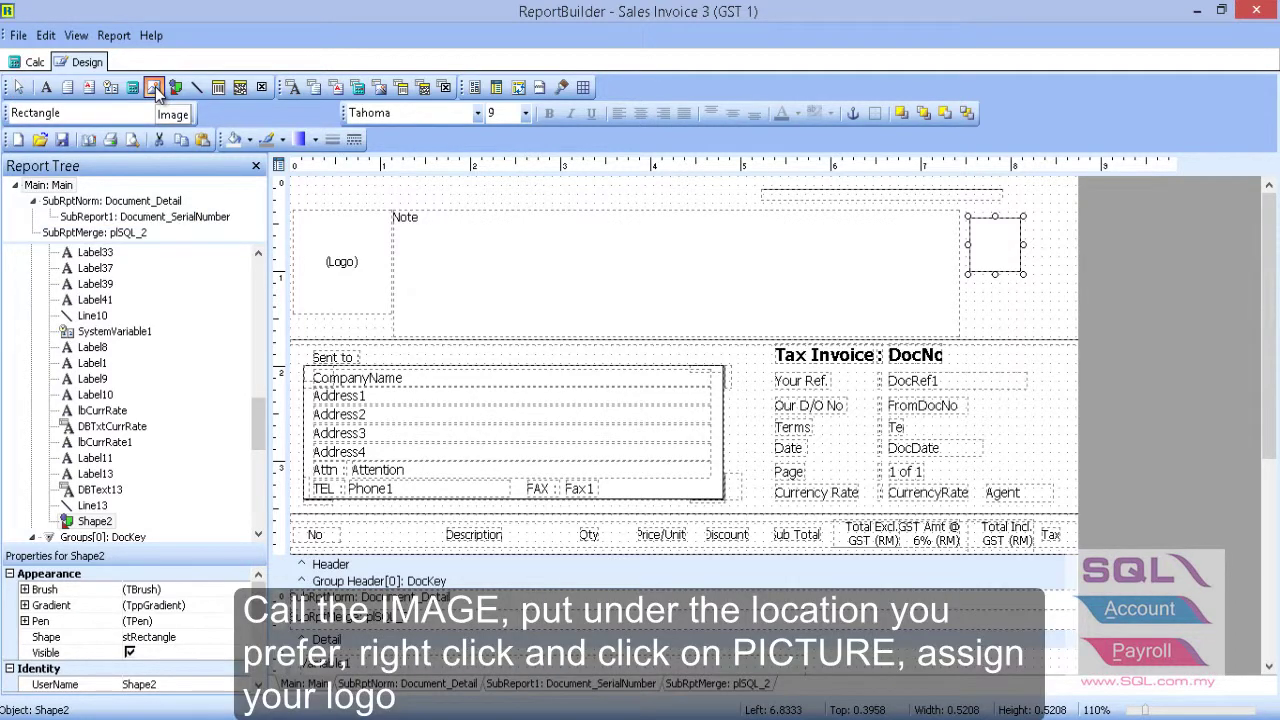
scroll(645, 413, "down", 8)
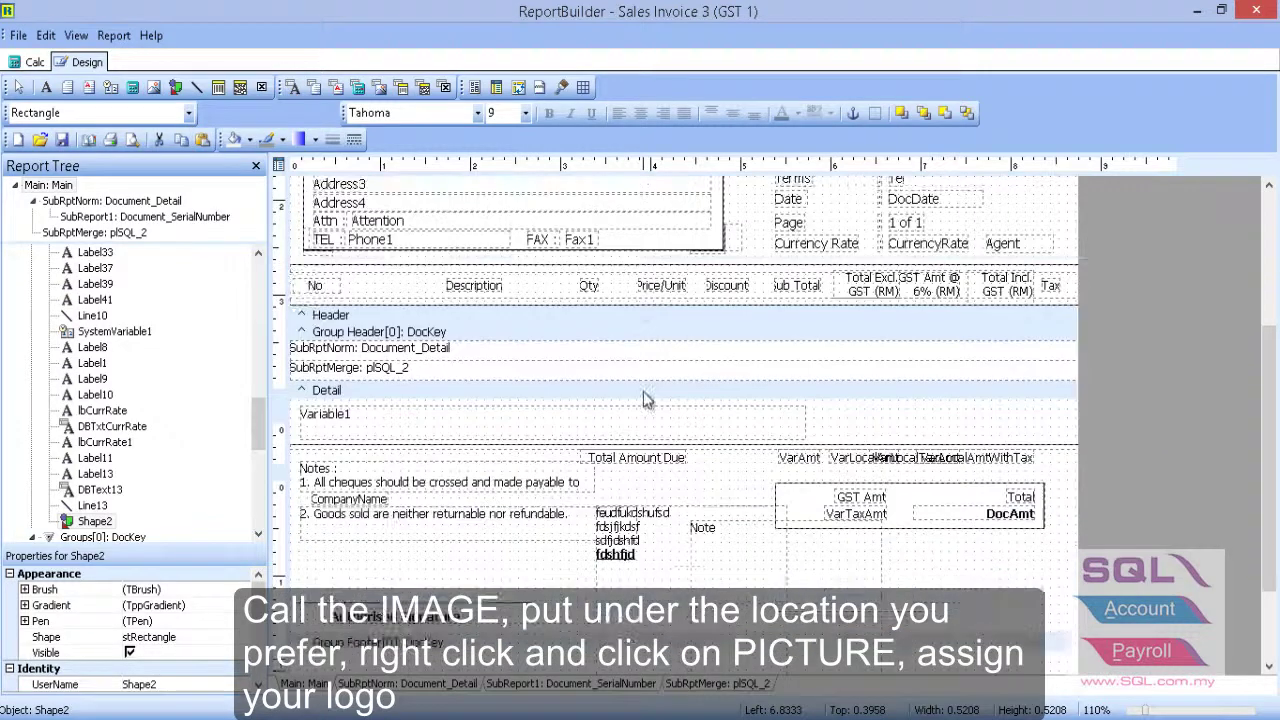
left_click(958, 446)
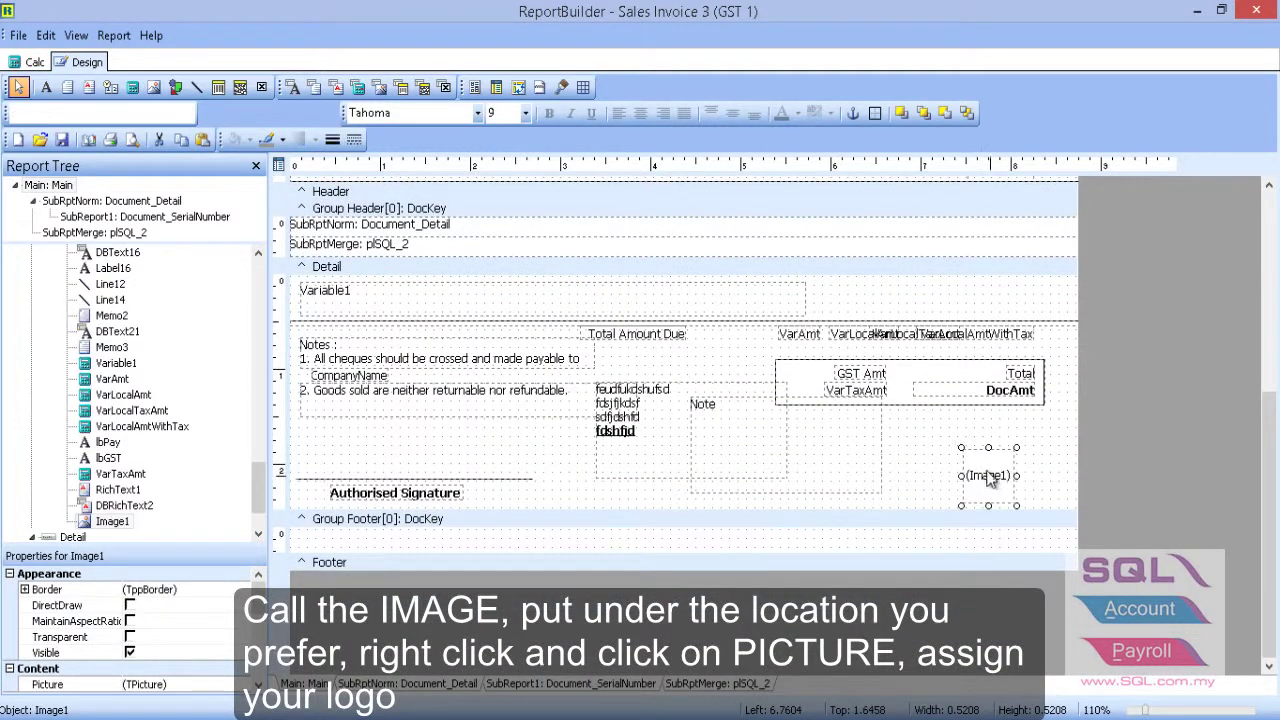
left_click_drag(991, 481, 975, 470)
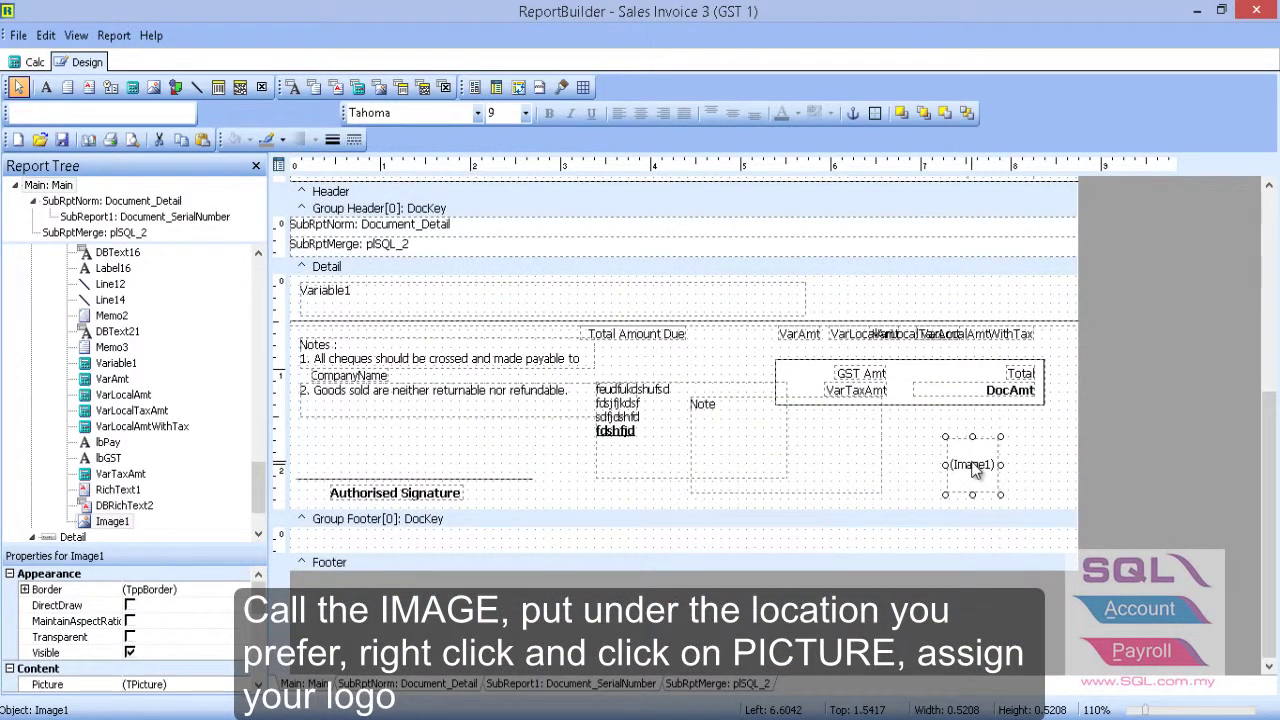
- Load iso.png from the Pictures folder as the new image's picture
right_click(975, 470)
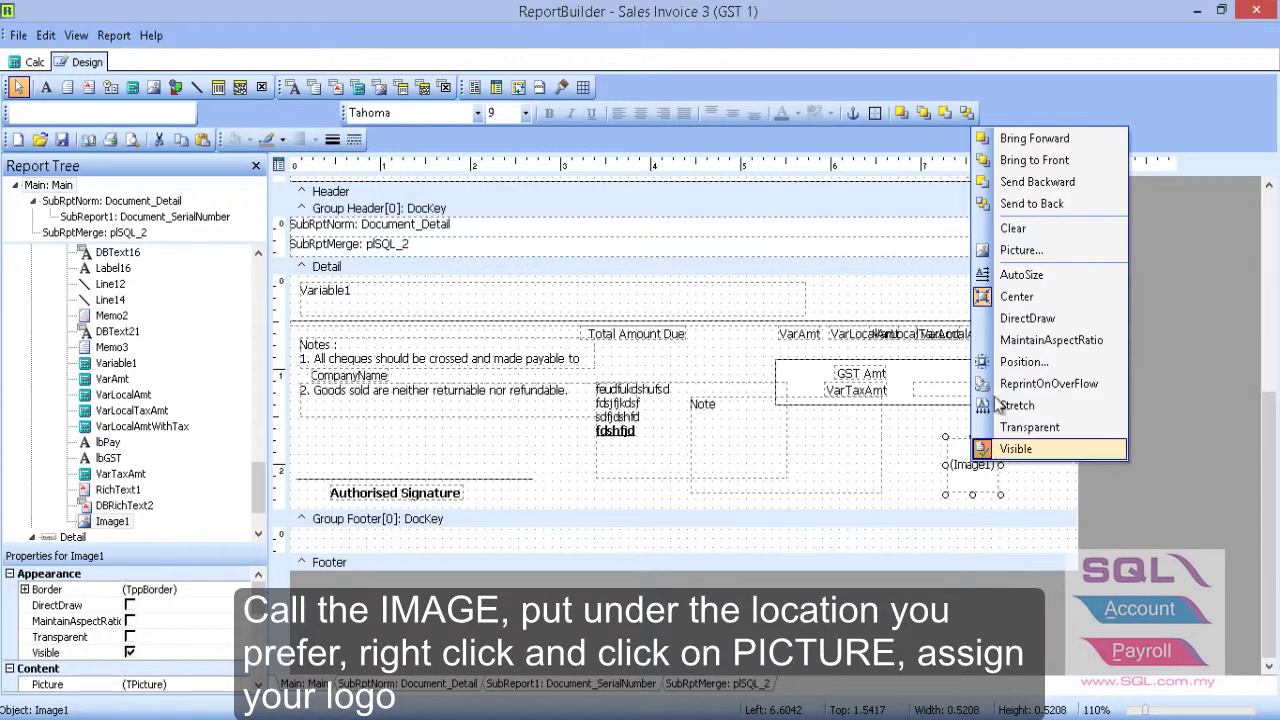
left_click(1006, 254)
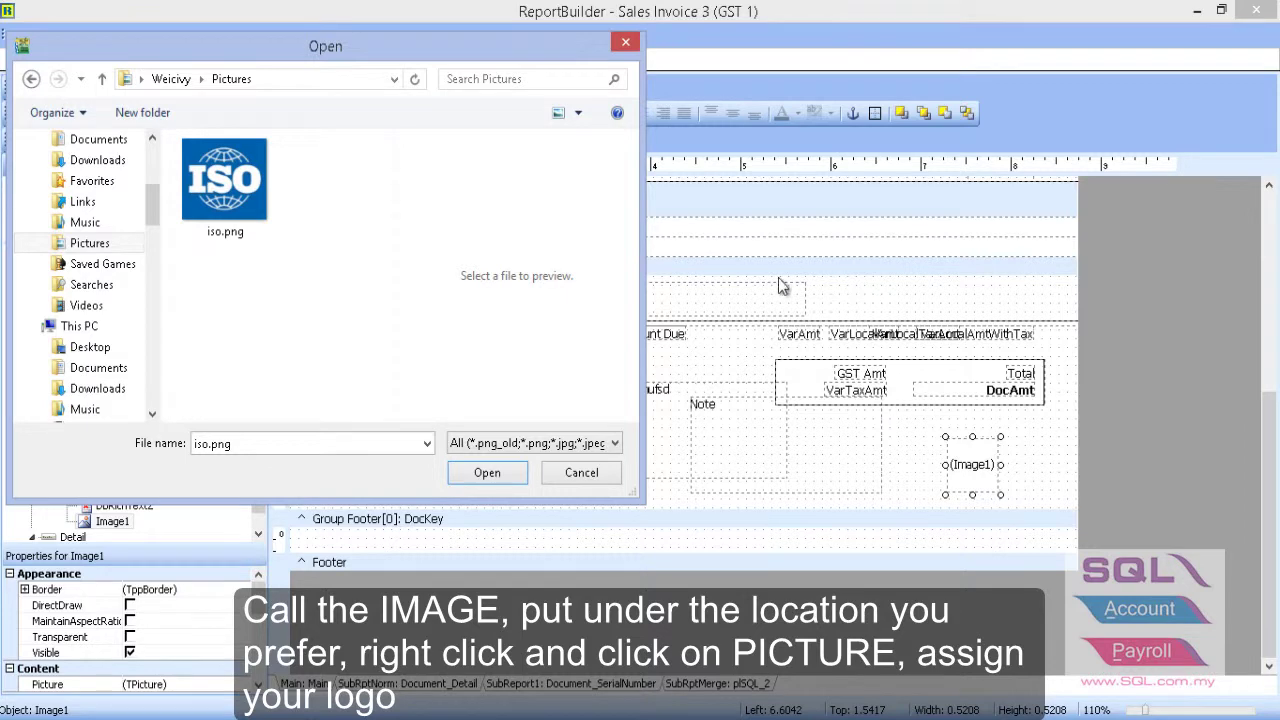
left_click(260, 195)
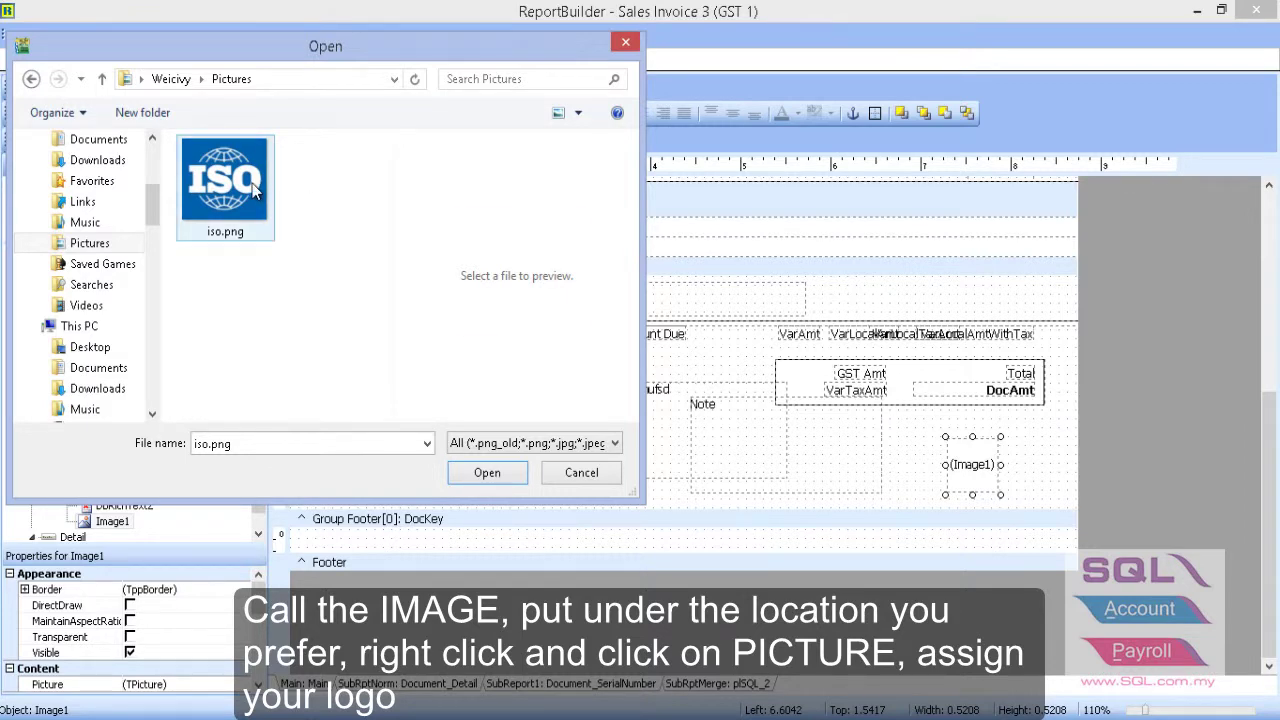
left_click(512, 478)
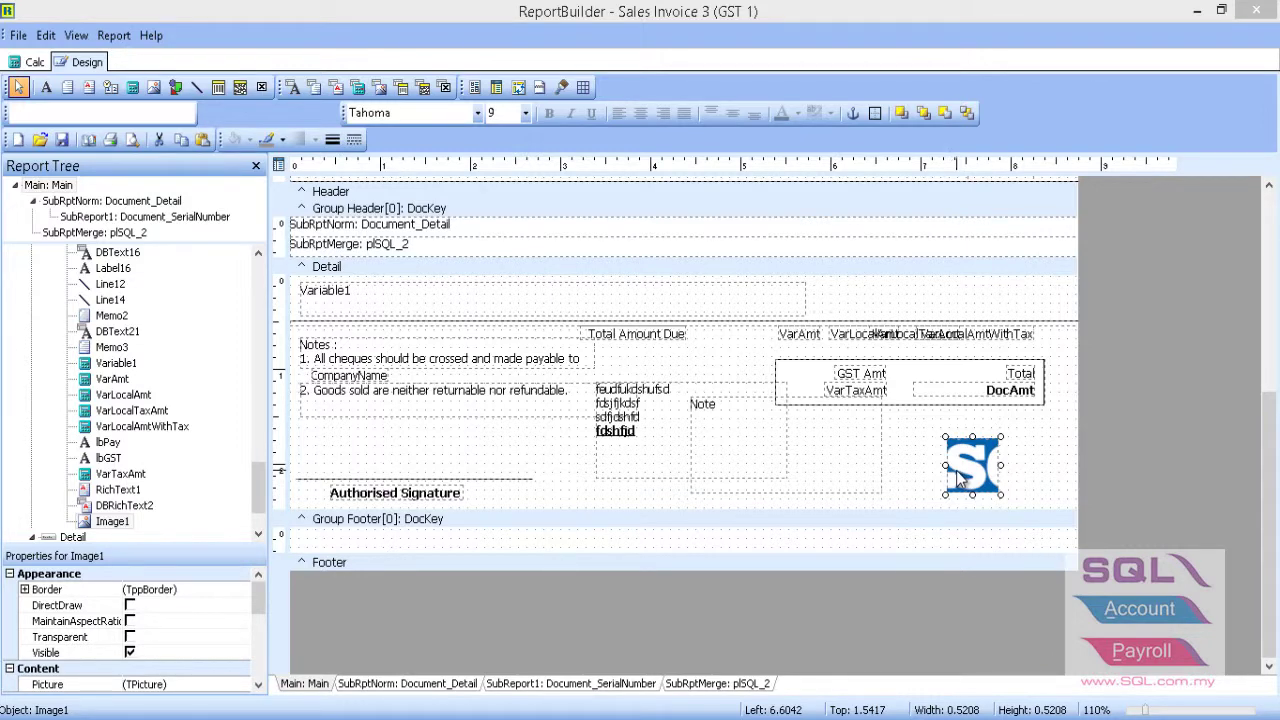
- Turn on Stretch for the ISO image and enlarge it to about 0.67 wide by 0.63 high
right_click(966, 471)
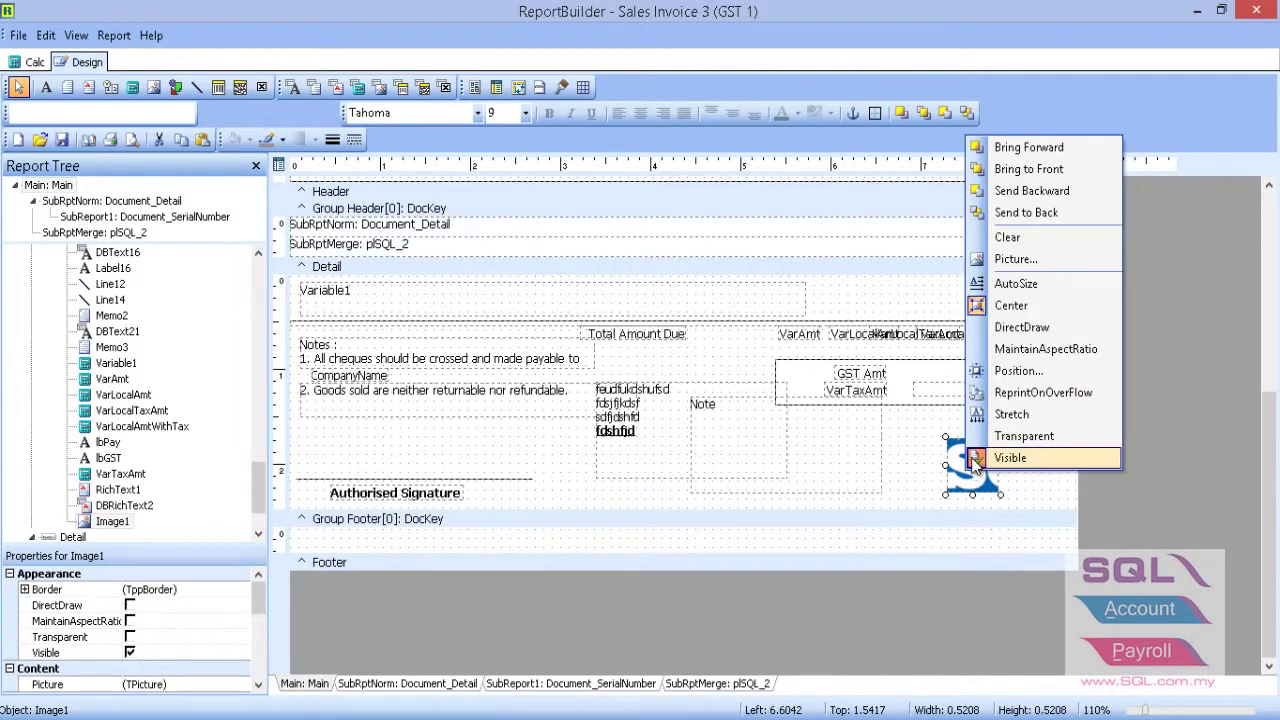
left_click(1008, 414)
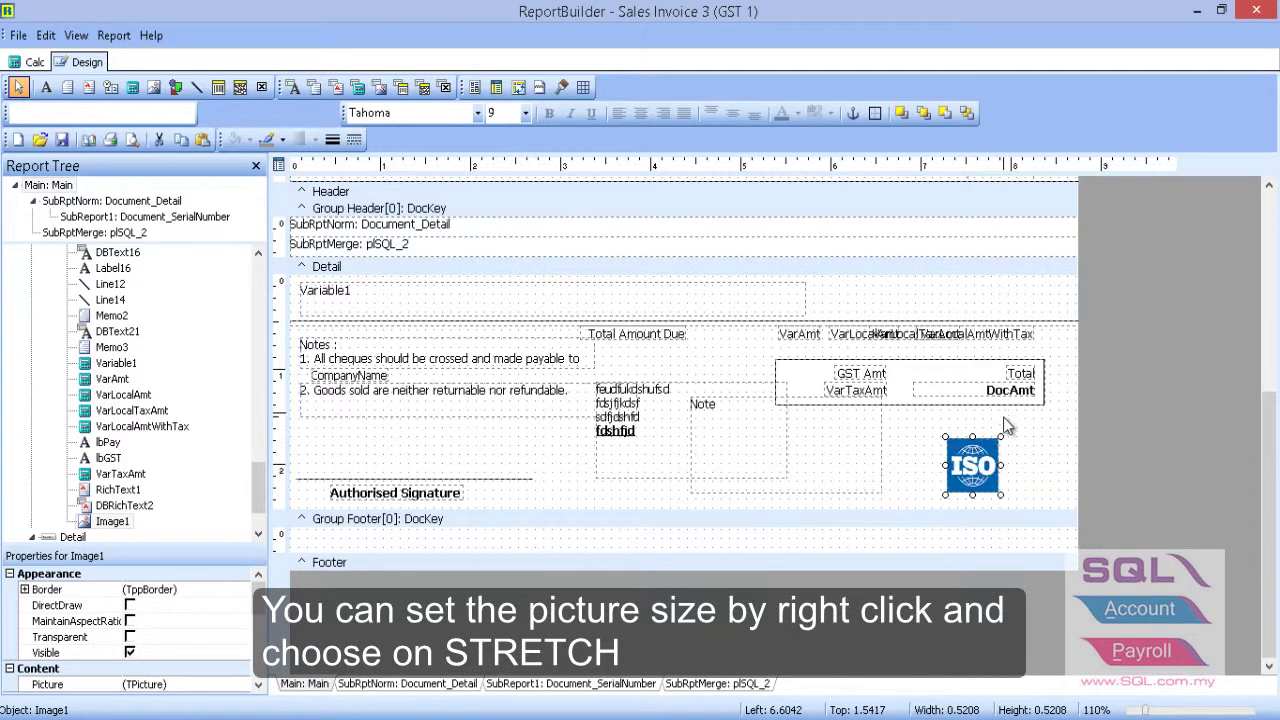
left_click(945, 472)
left_click(952, 466)
left_click_drag(944, 466, 932, 466)
left_click_drag(970, 428, 969, 427)
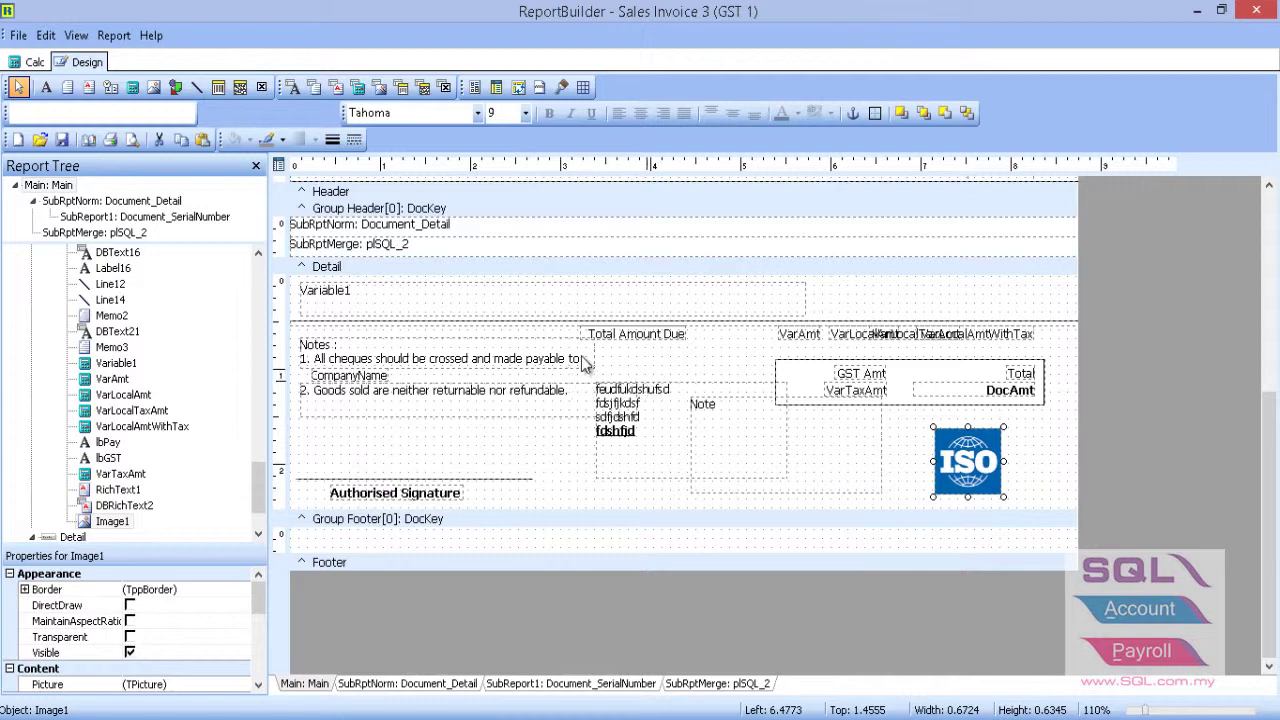
left_click(139, 89)
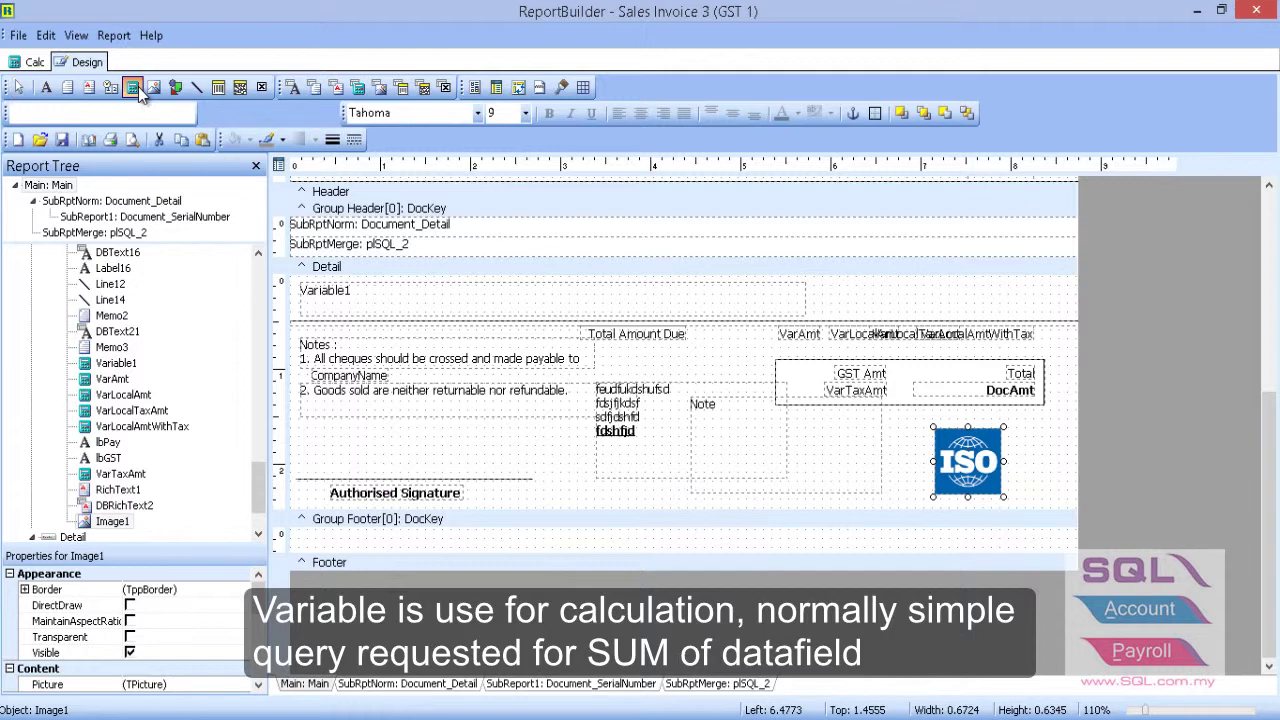
left_click(1028, 420)
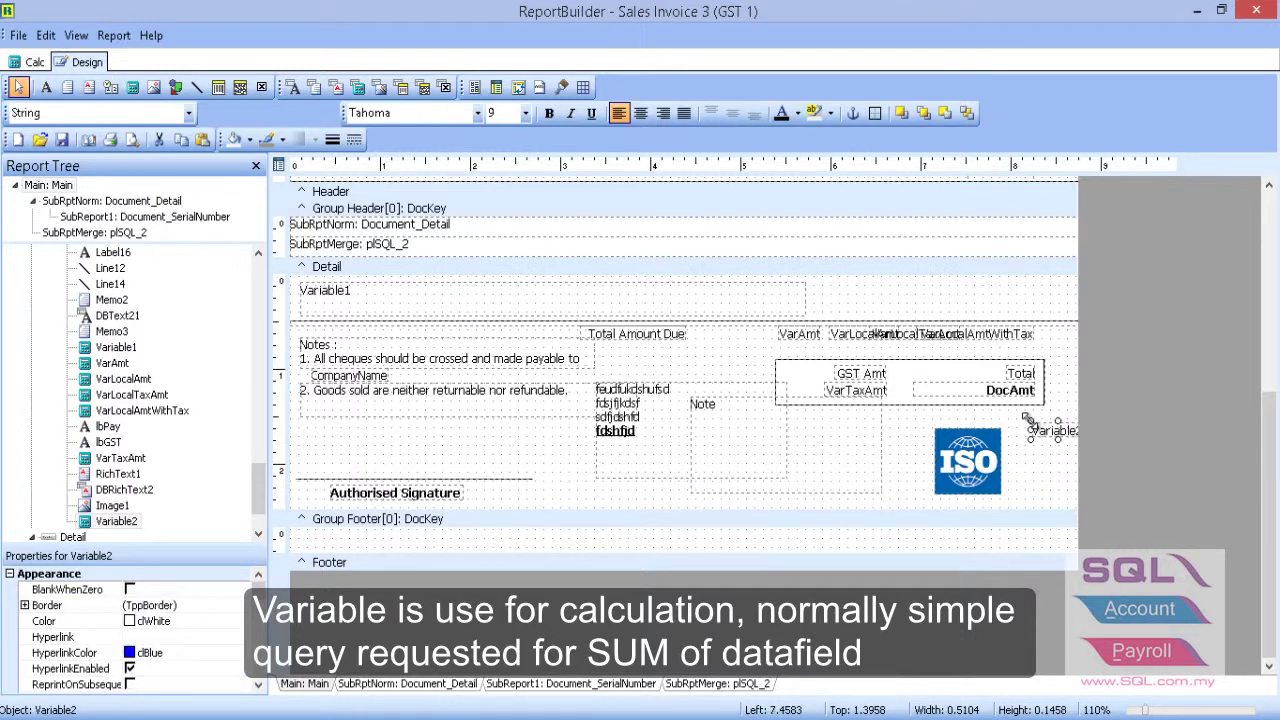
key("Delete")
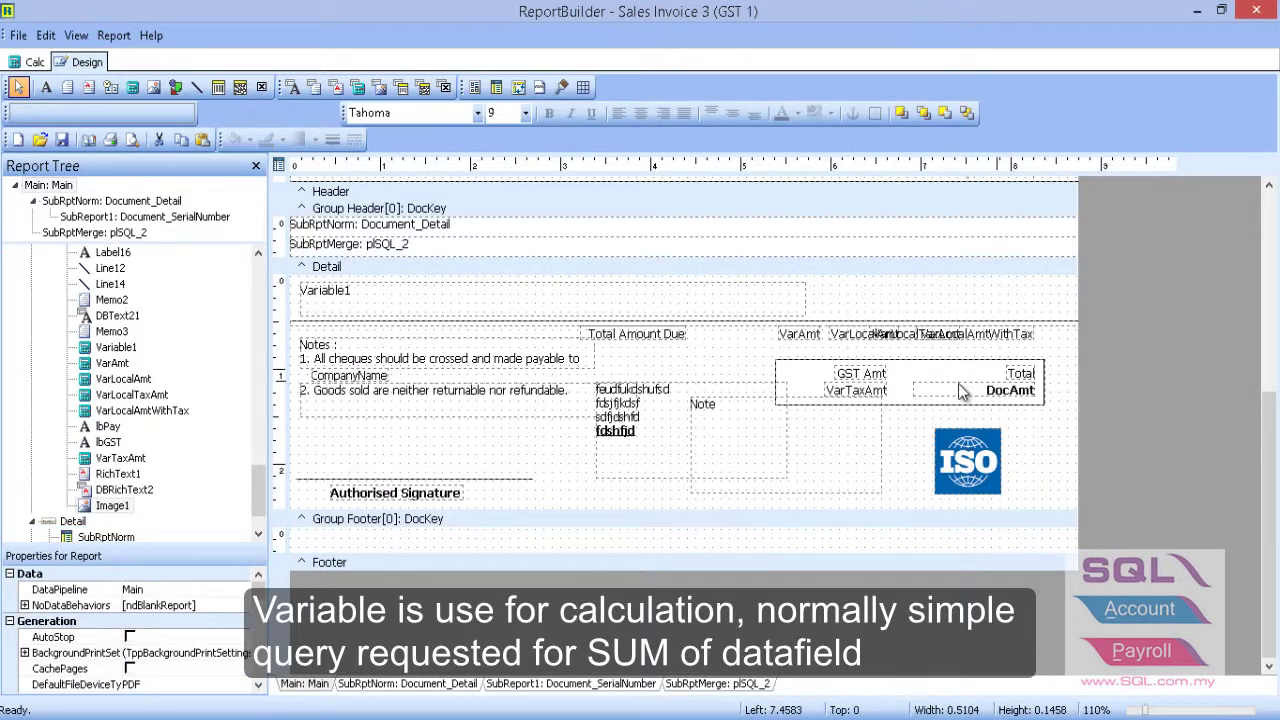
- Open the calculations of the VarAmt variable and examine its display format and aggregate sum code
left_click(815, 338)
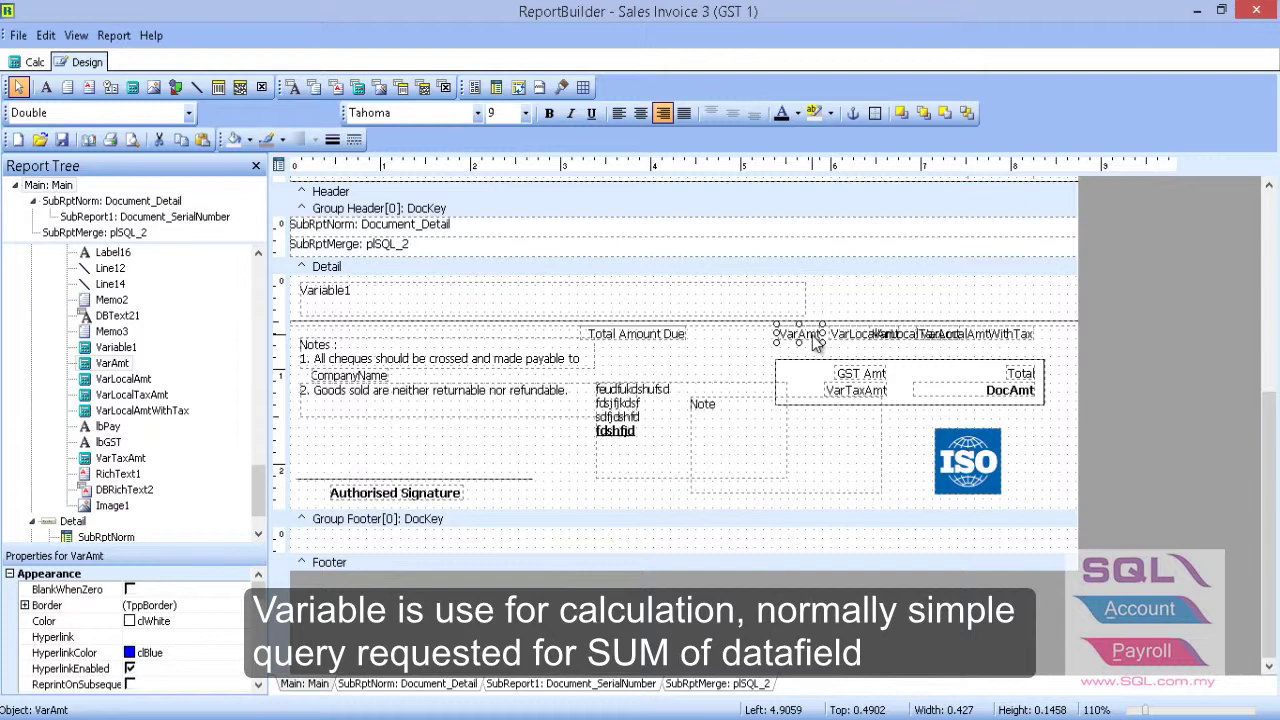
right_click(815, 340)
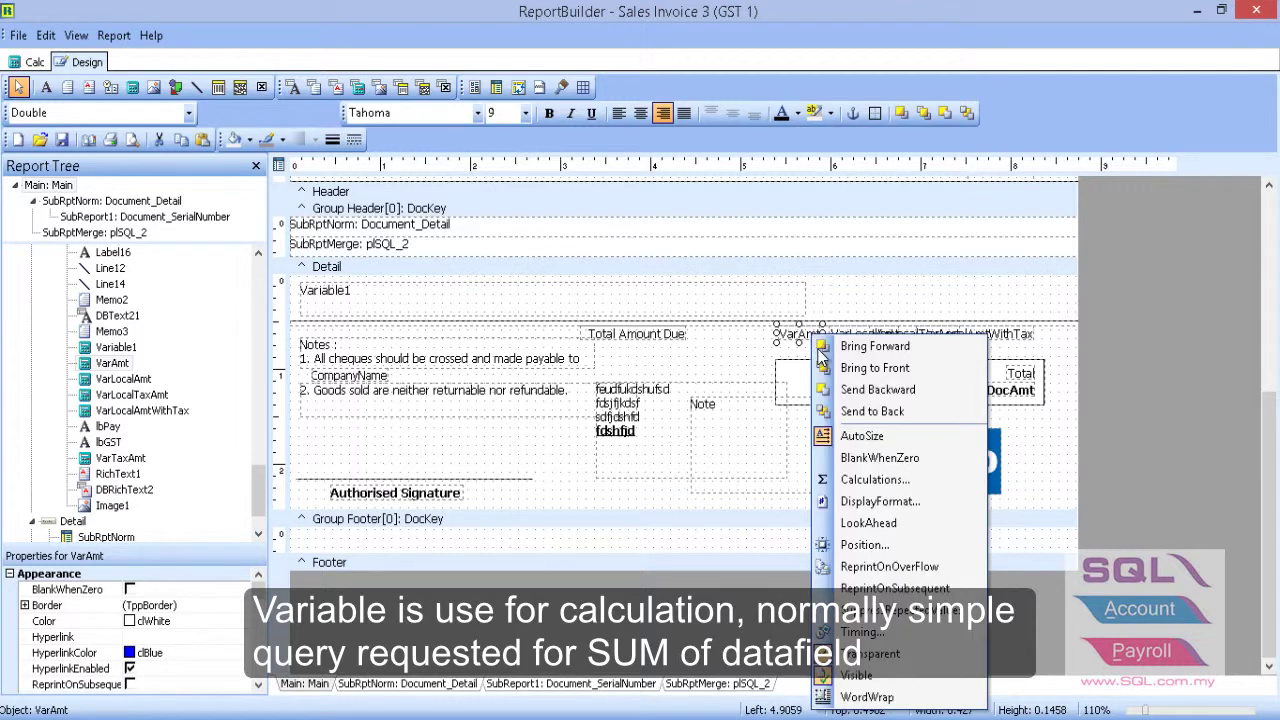
left_click(848, 484)
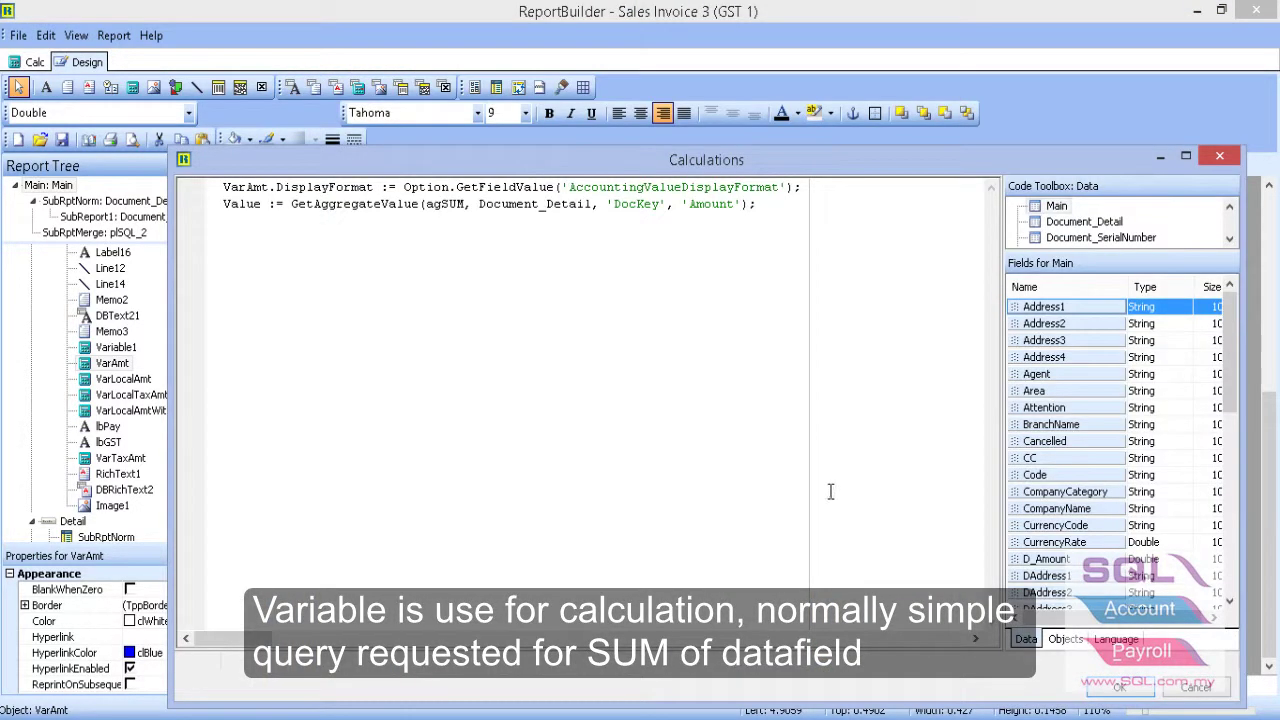
left_click_drag(215, 187, 789, 200)
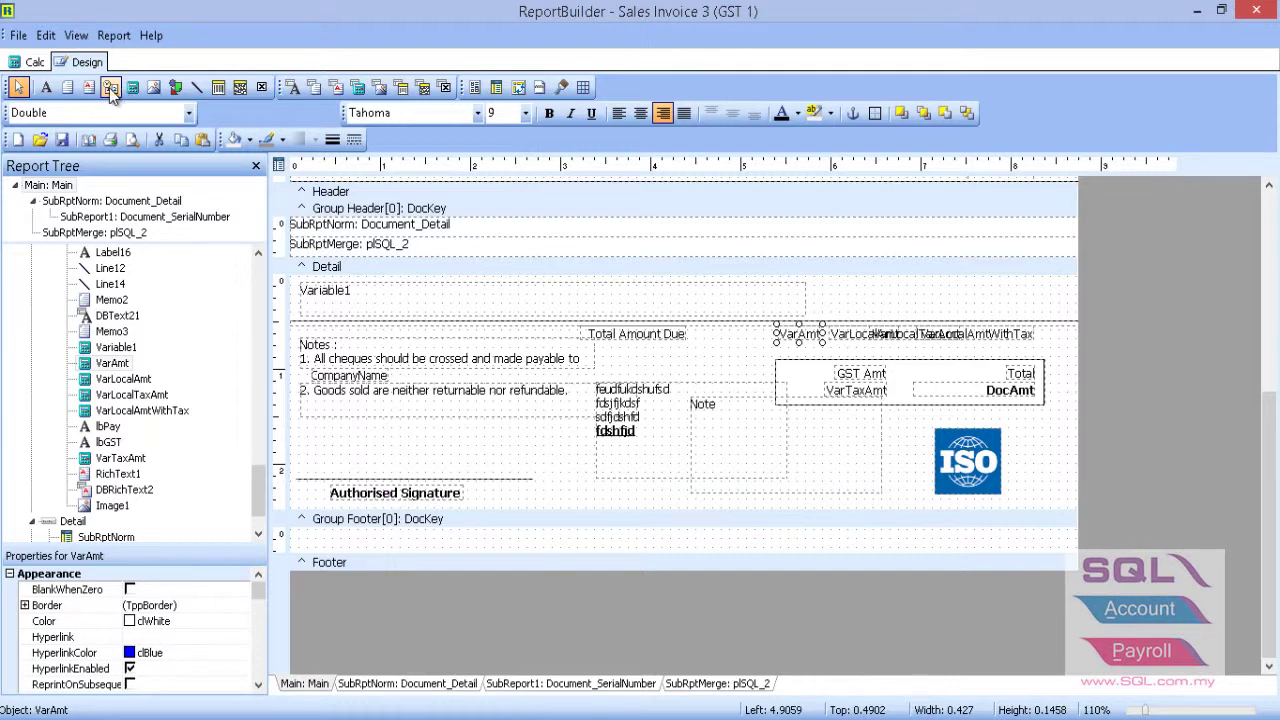
- Place a system variable in the footer below the ISO image and nudge it up to about 0.05 from the band's top
left_click(110, 88)
left_click(112, 90)
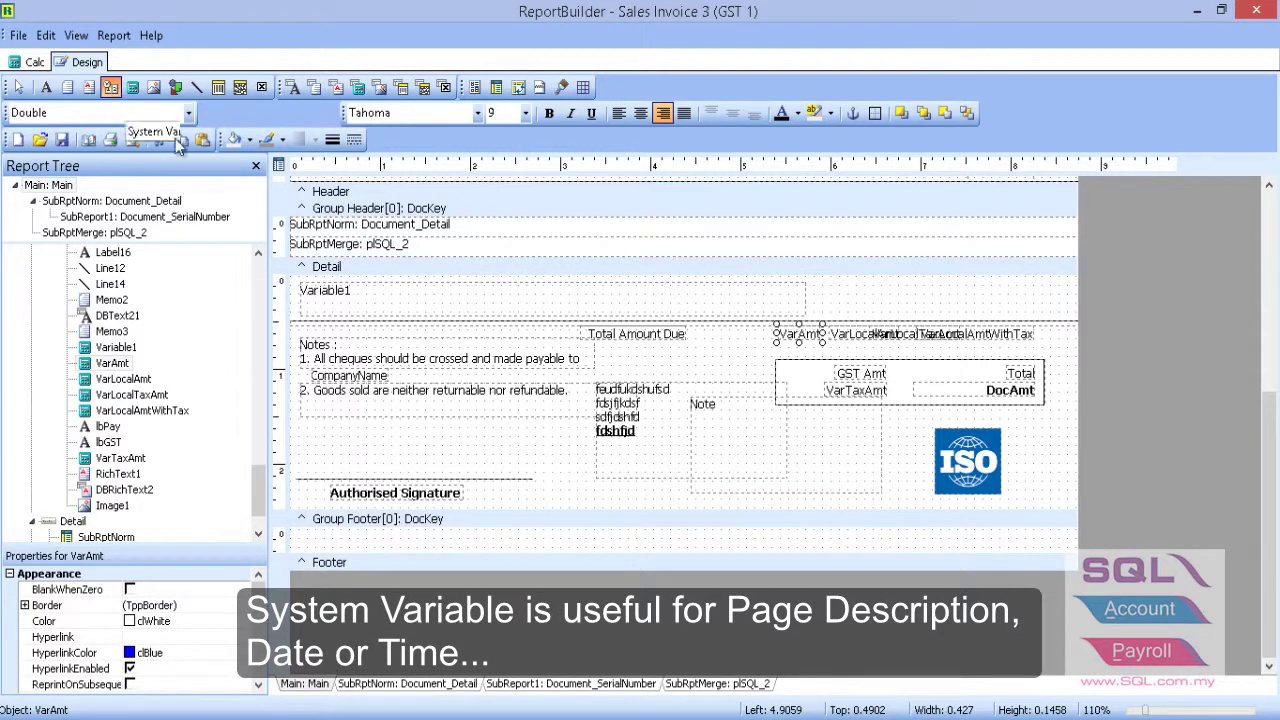
left_click(943, 543)
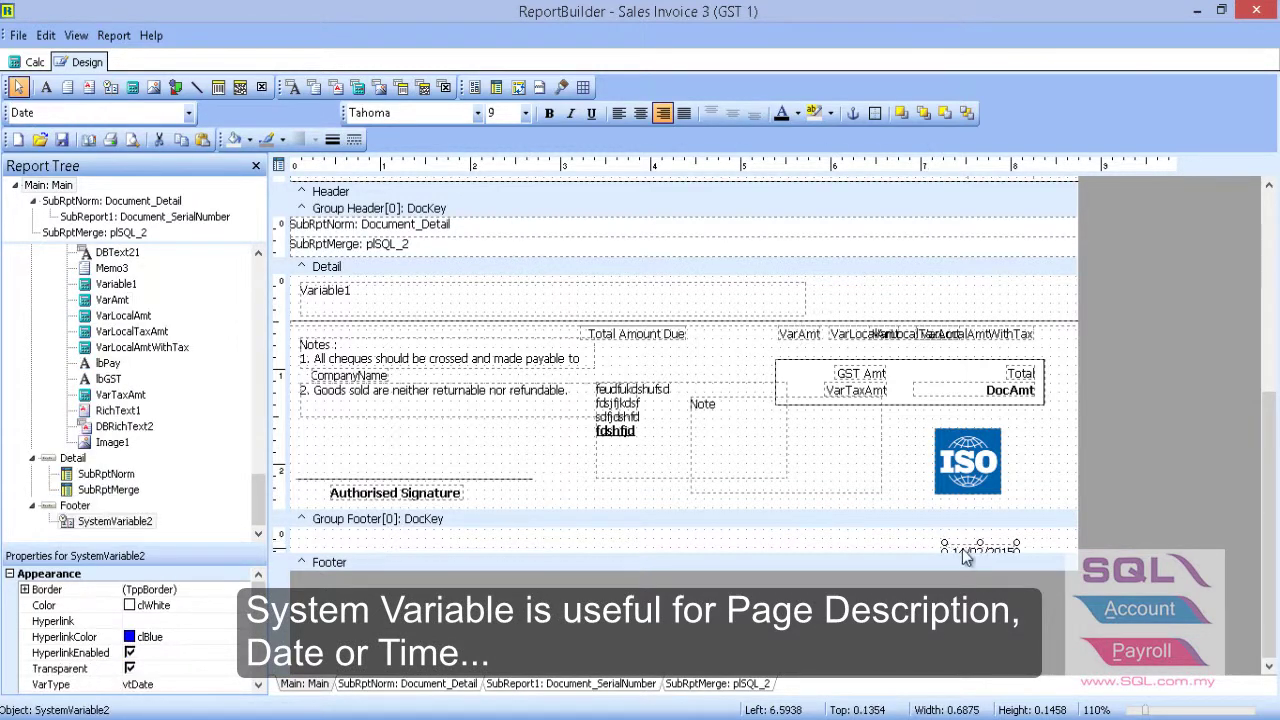
left_click_drag(969, 545, 974, 540)
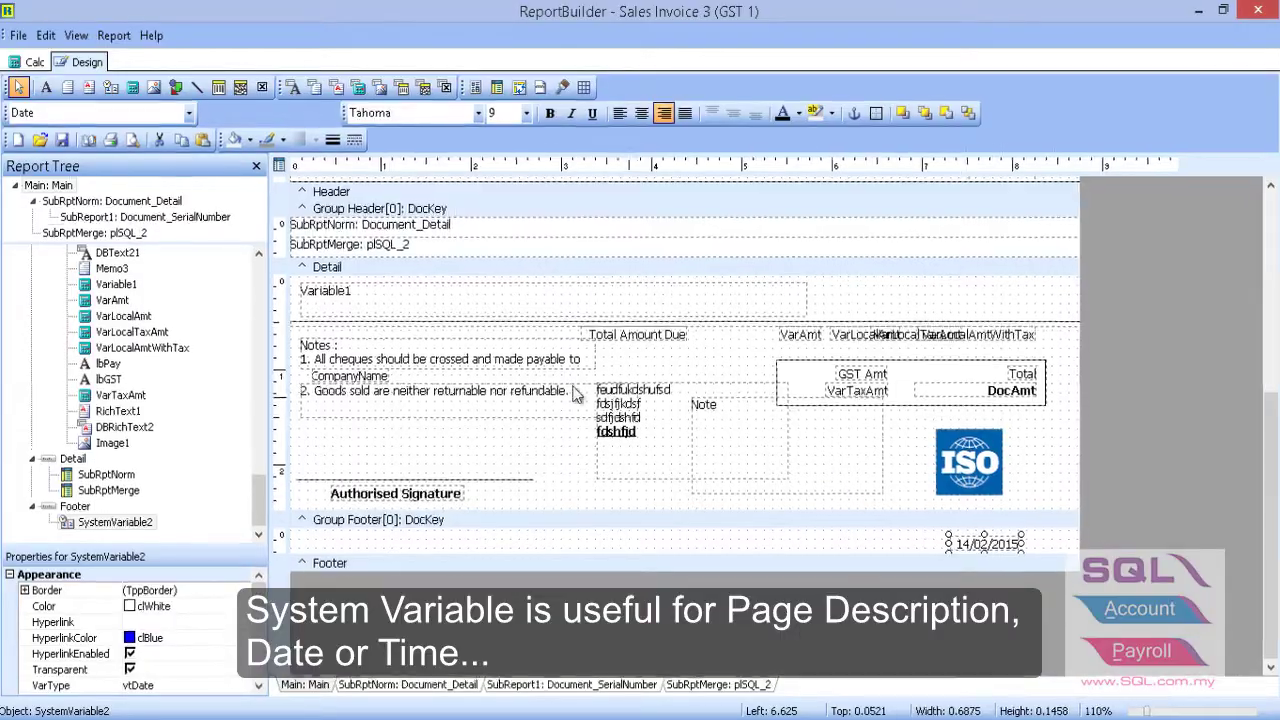
- Set the footer system variable's type to PageSetDesc
left_click(189, 113)
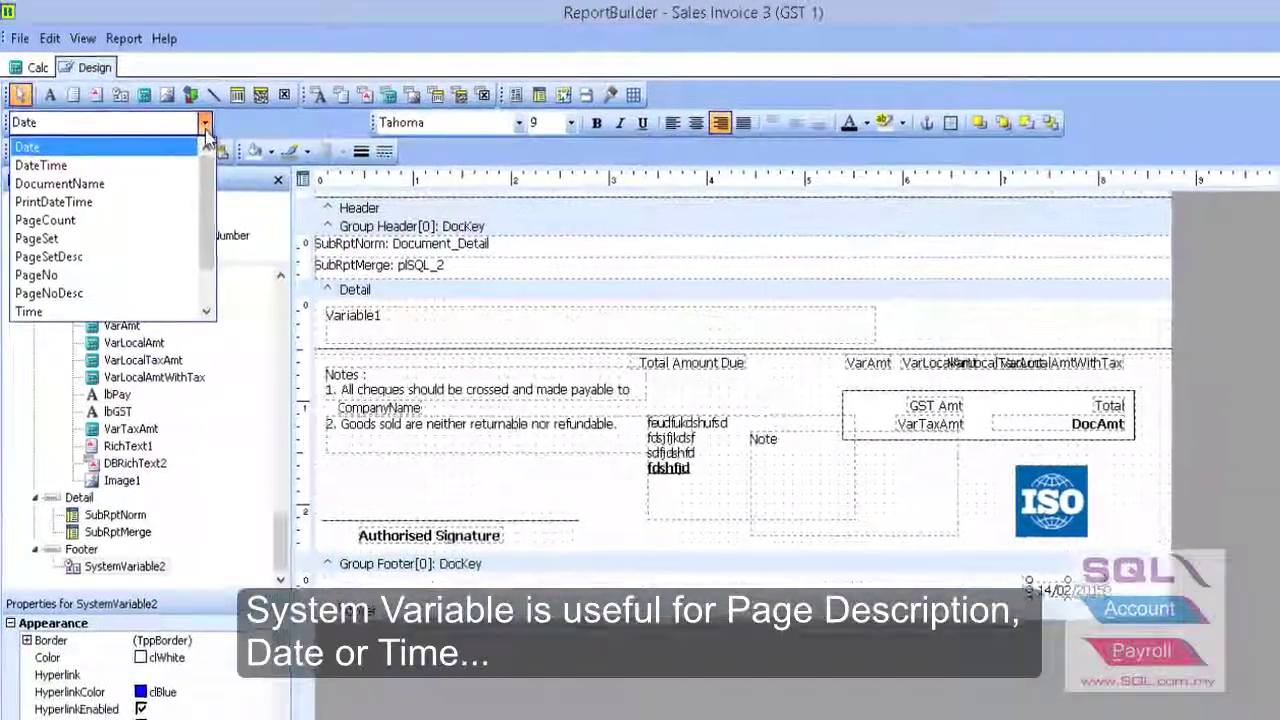
scroll(212, 155, "down", 1)
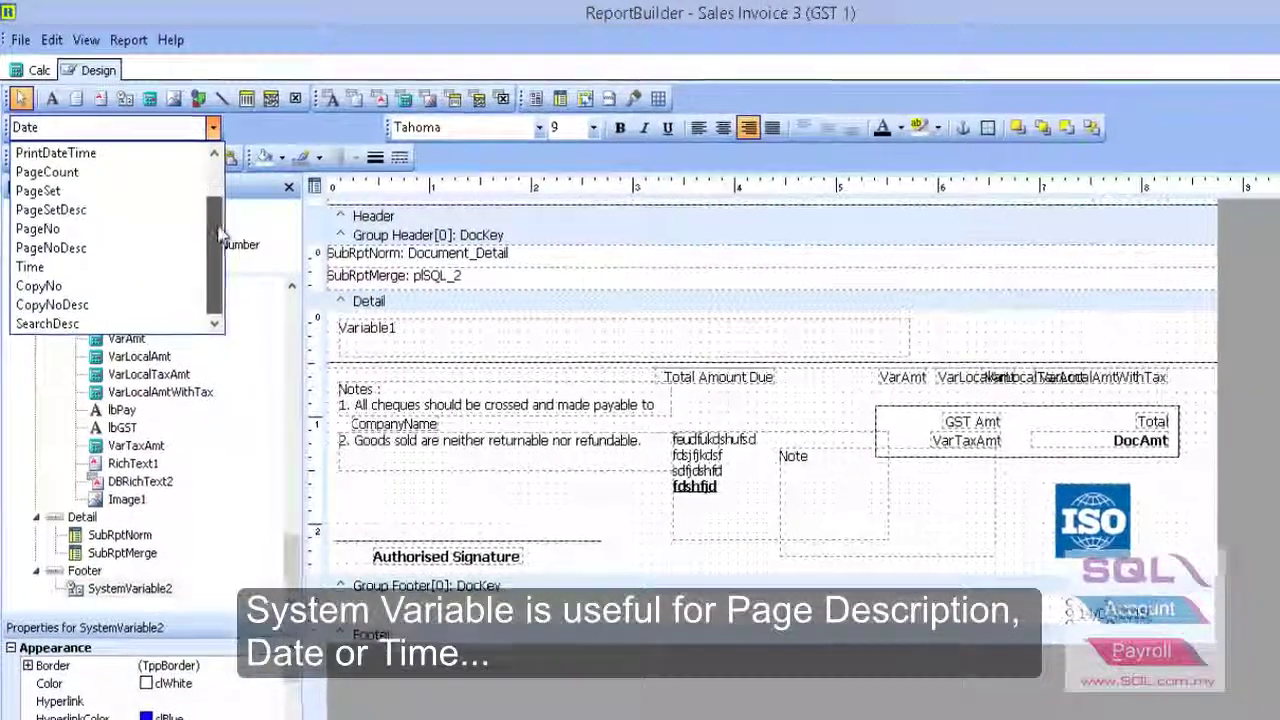
scroll(223, 172, "up", 1)
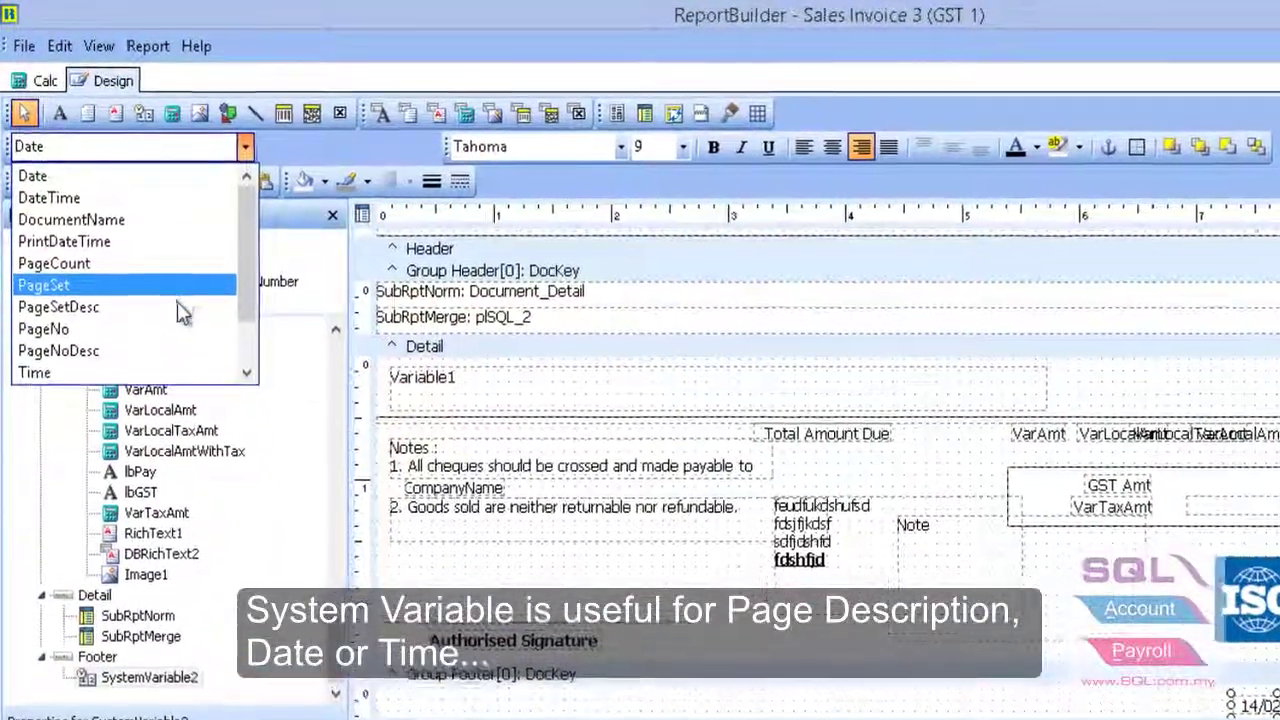
left_click(183, 317)
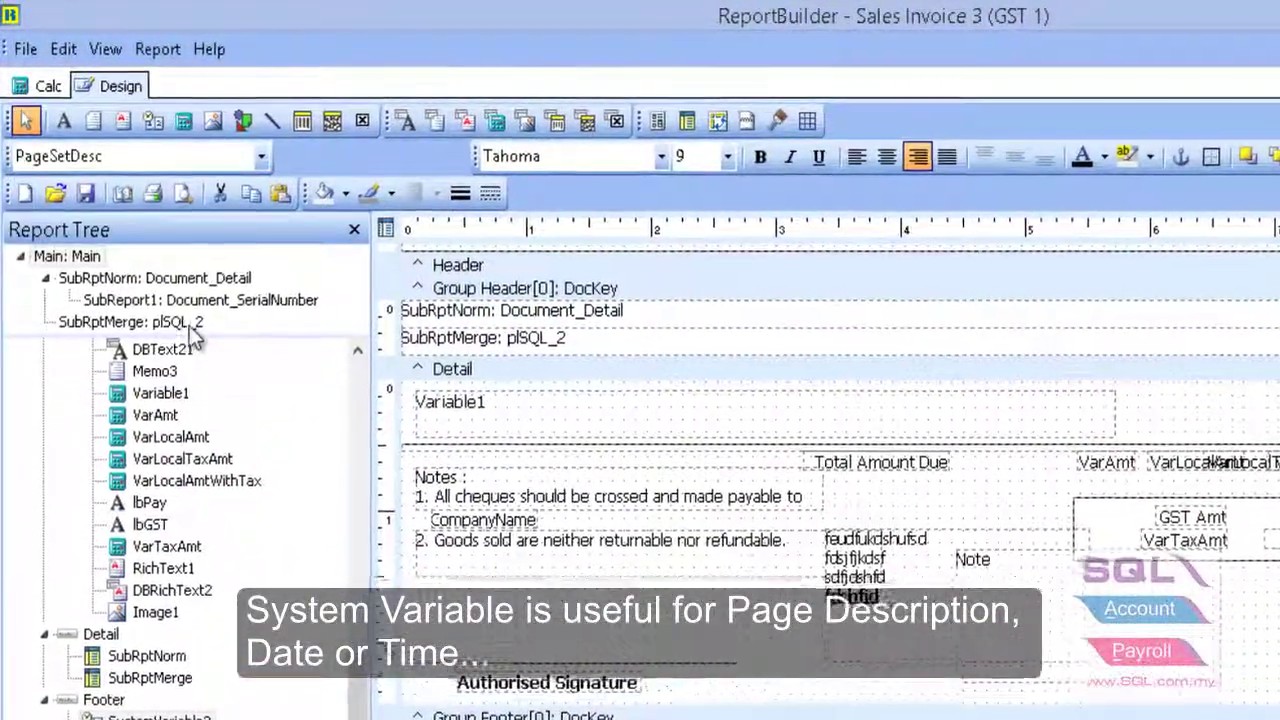